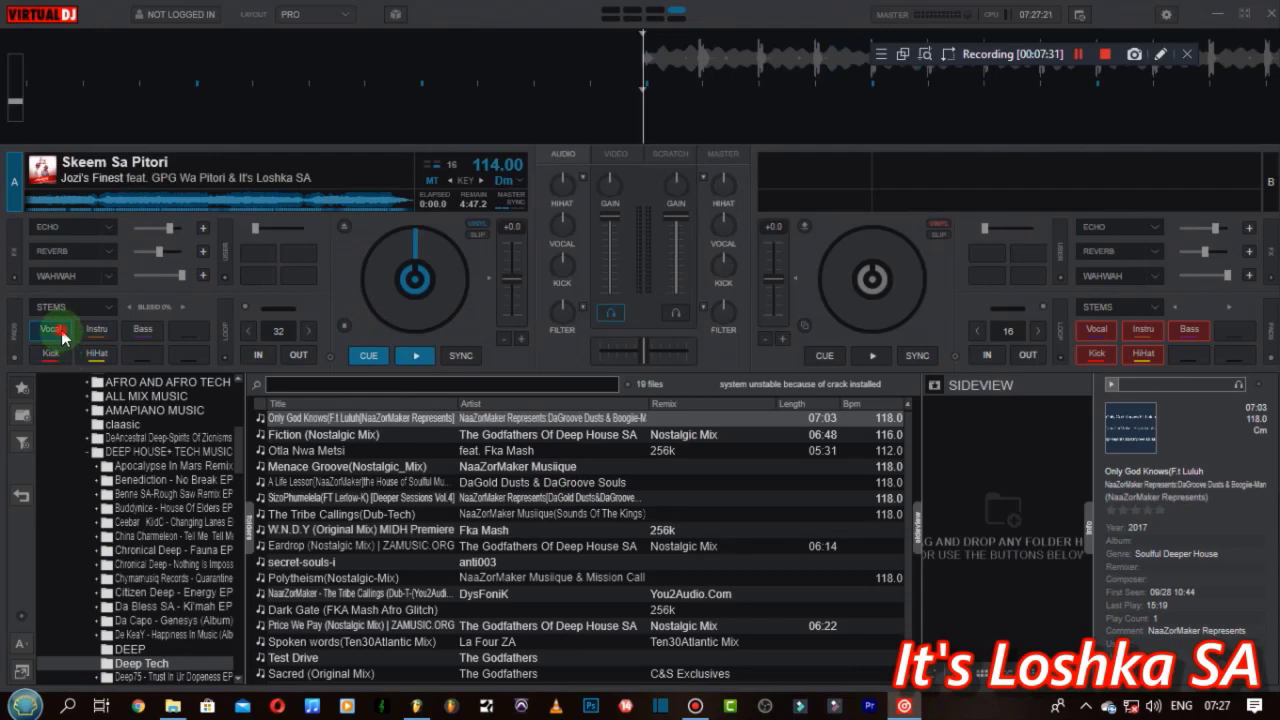
# Step: Audition deck A's song from about 1:24 with the Instru, Bass, Kick and HiHat stems on and Vocal off, and return to the cue point
pyautogui.click(137, 201)
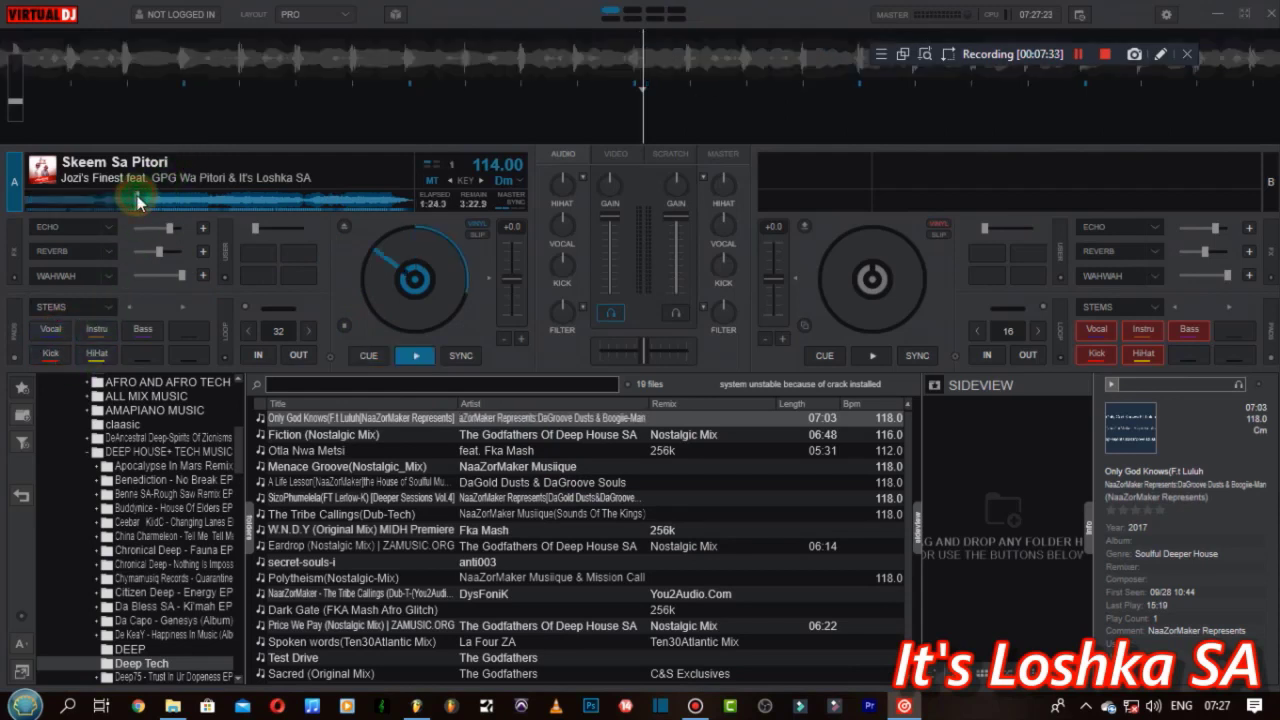
pyautogui.click(97, 329)
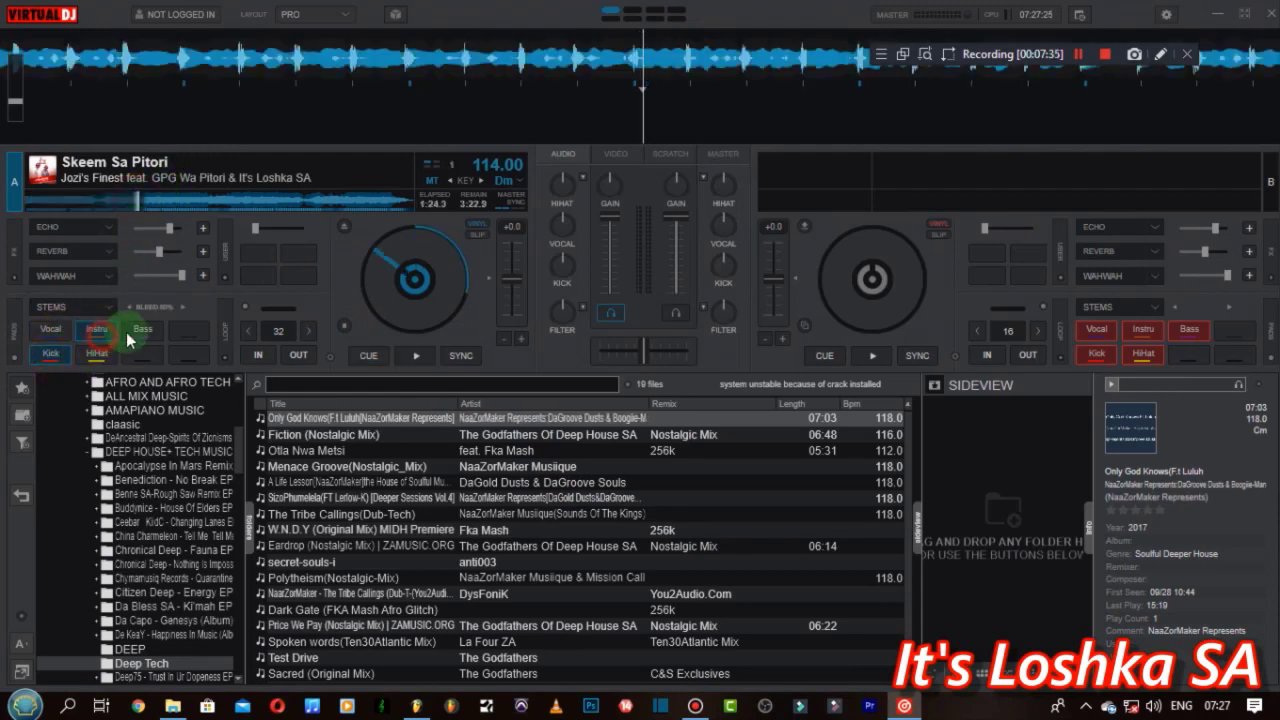
pyautogui.click(97, 353)
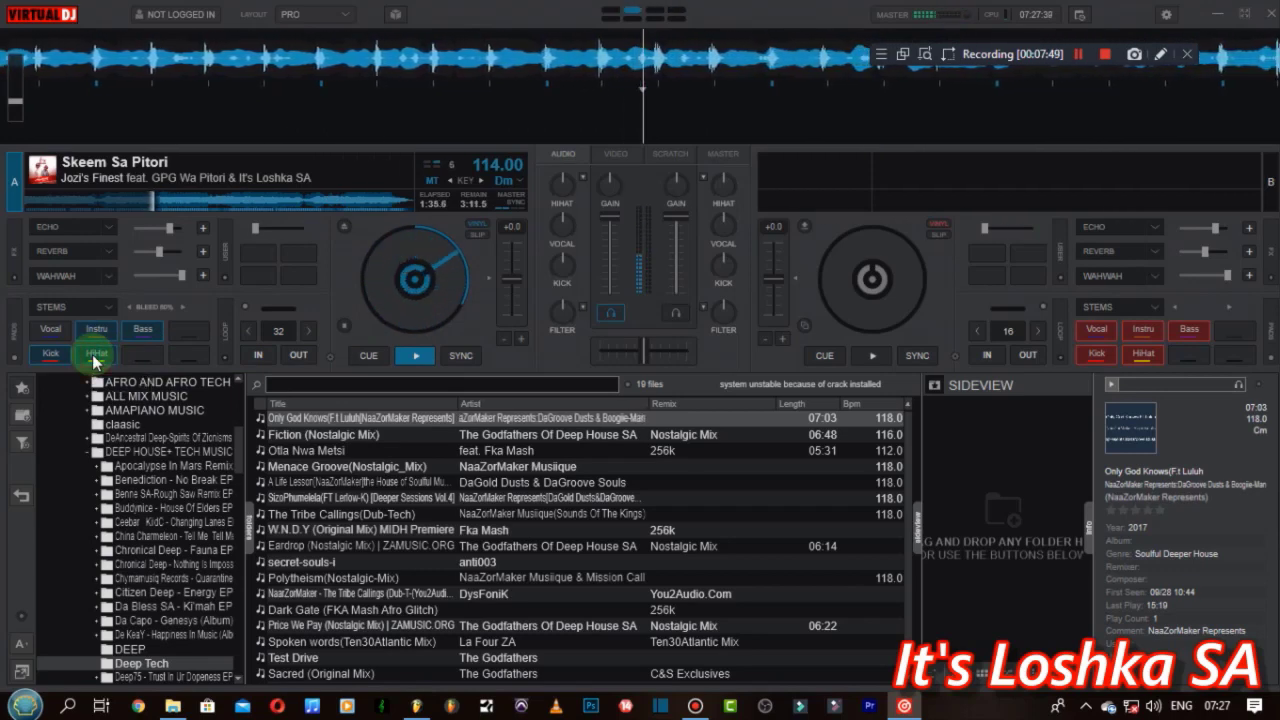
pyautogui.click(400, 366)
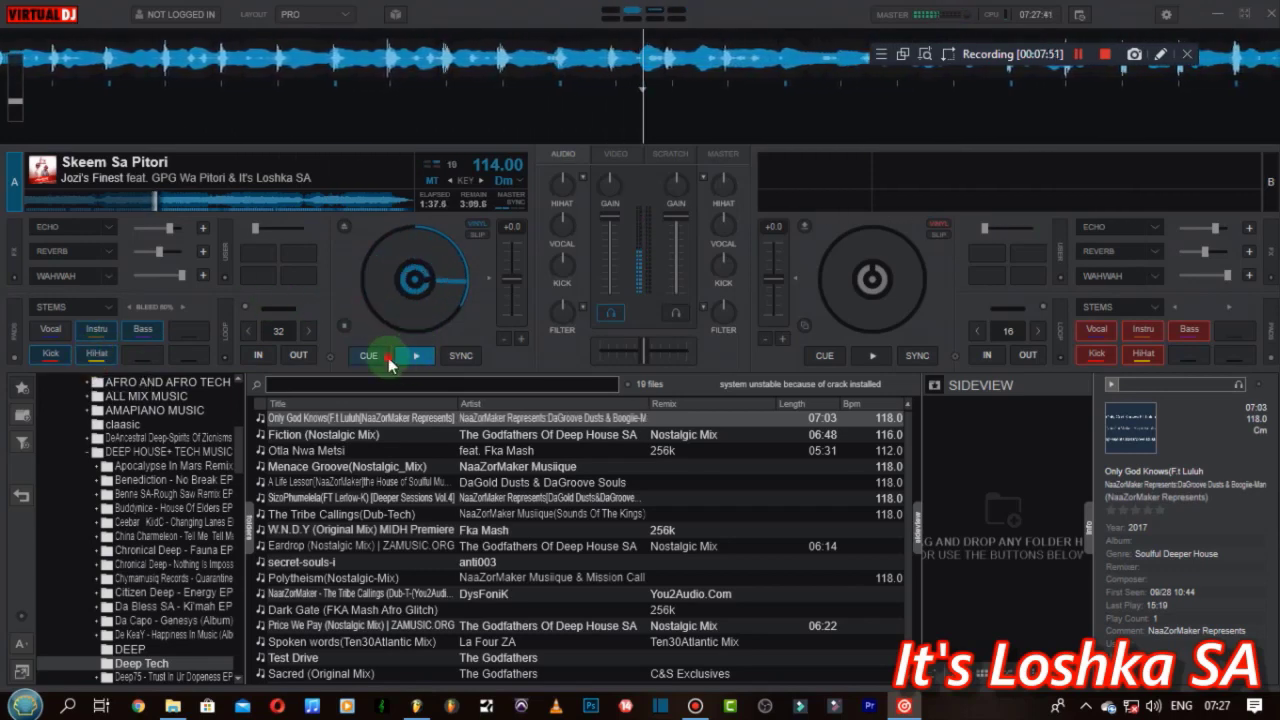
pyautogui.click(410, 325)
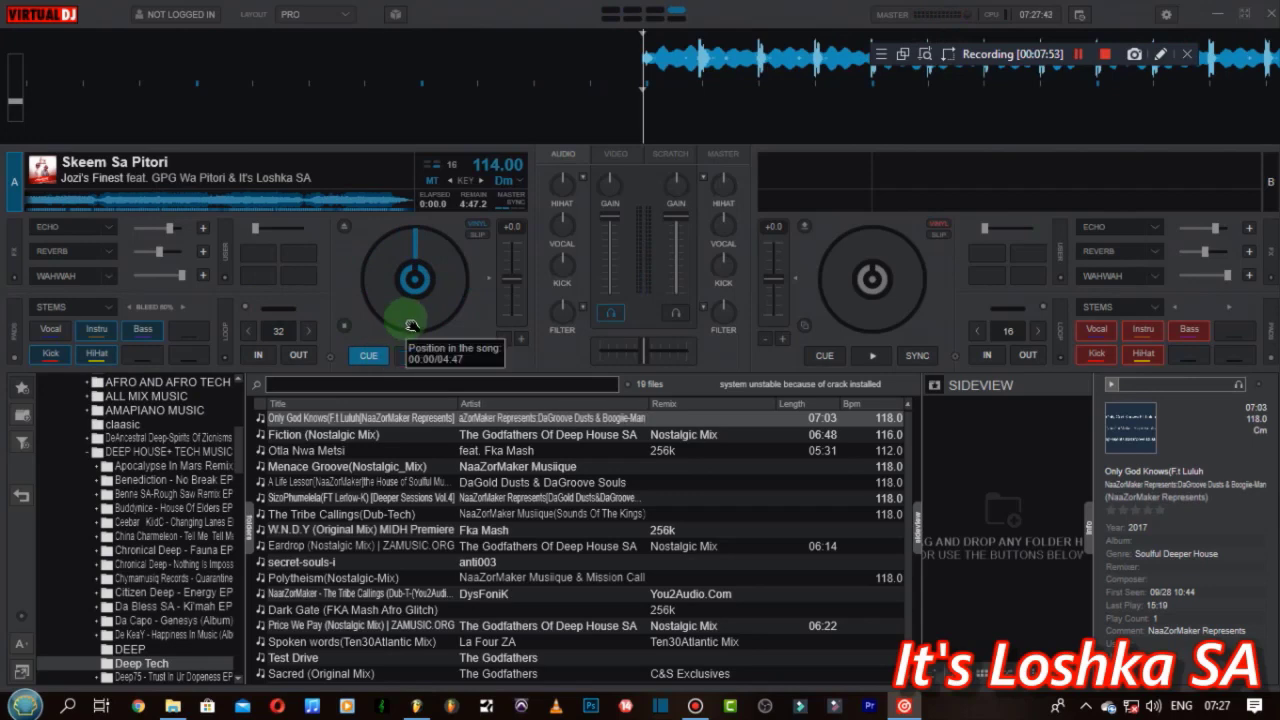
pyautogui.click(494, 196)
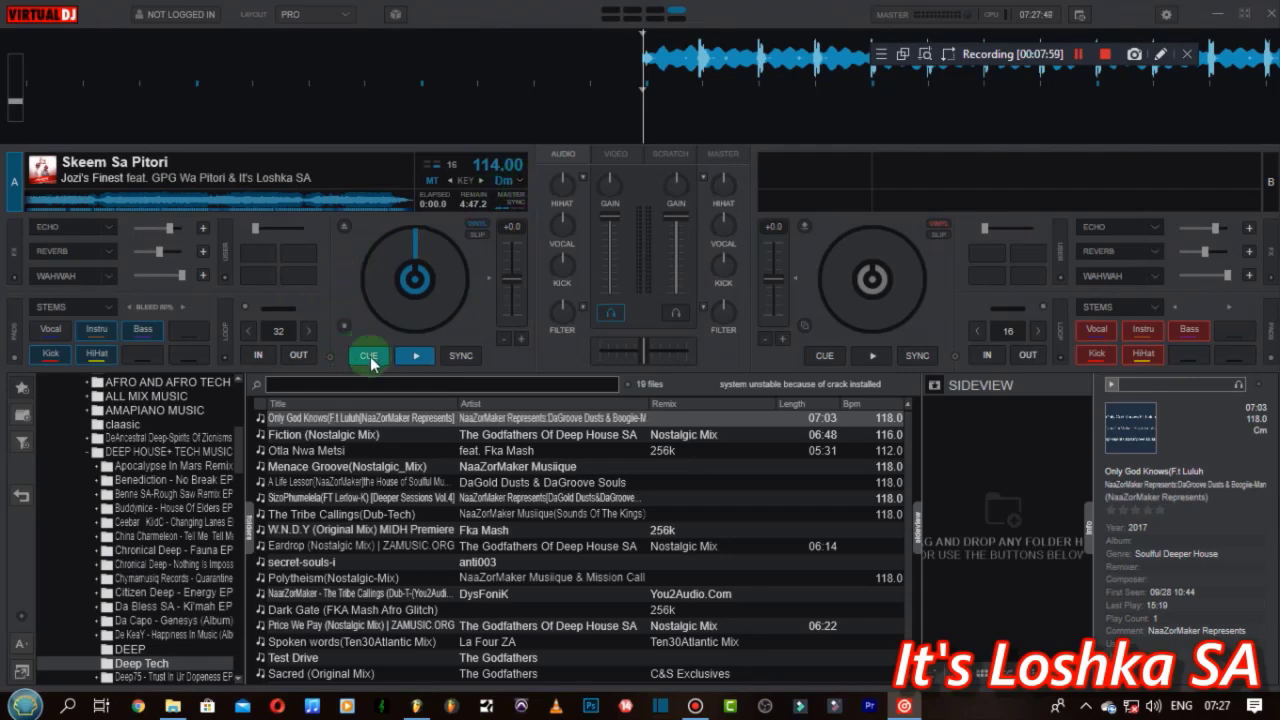
# Step: Turn the Vocal stem back on, play deck A from about 1:31 with all stems, and stop it at the cue point
pyautogui.click(63, 331)
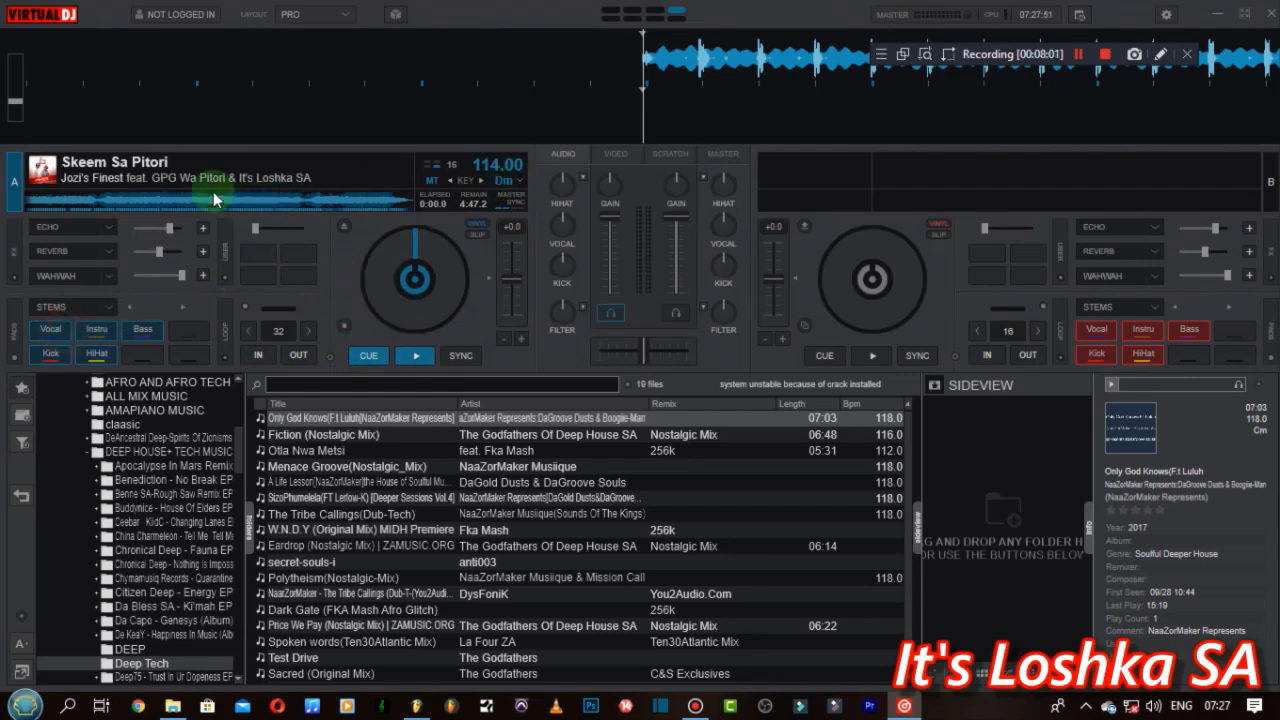
pyautogui.click(148, 205)
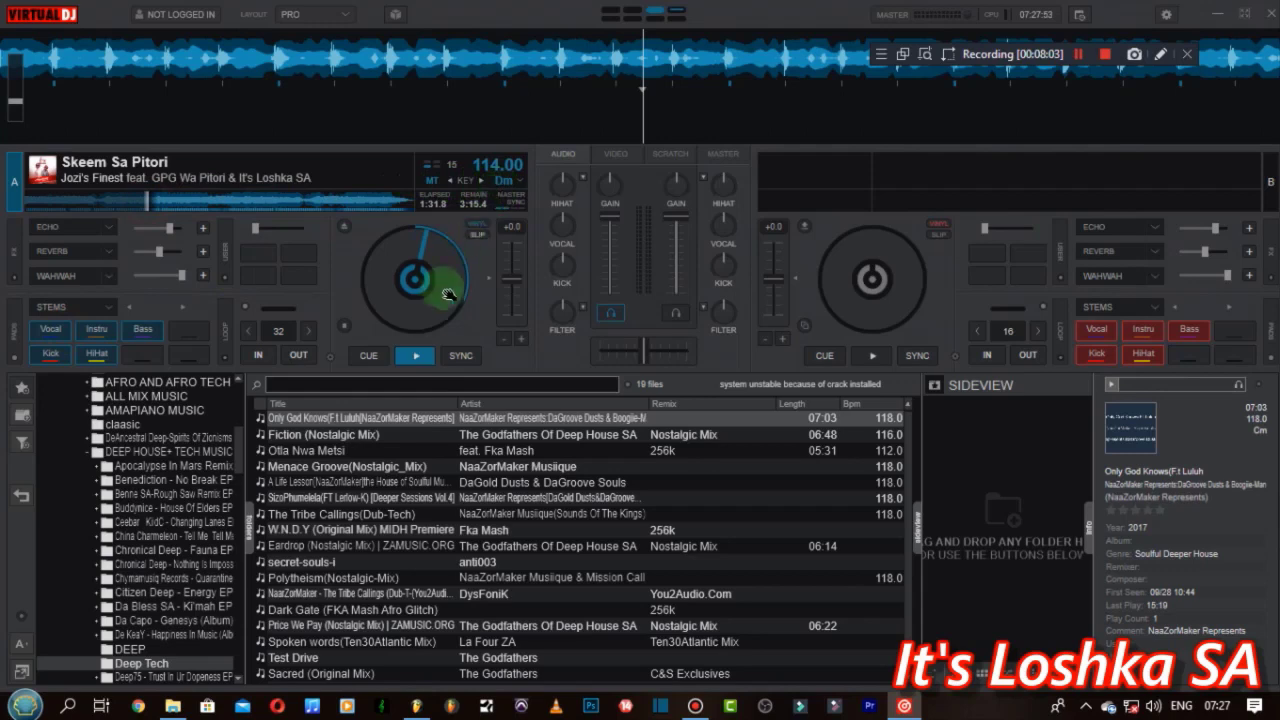
pyautogui.click(416, 356)
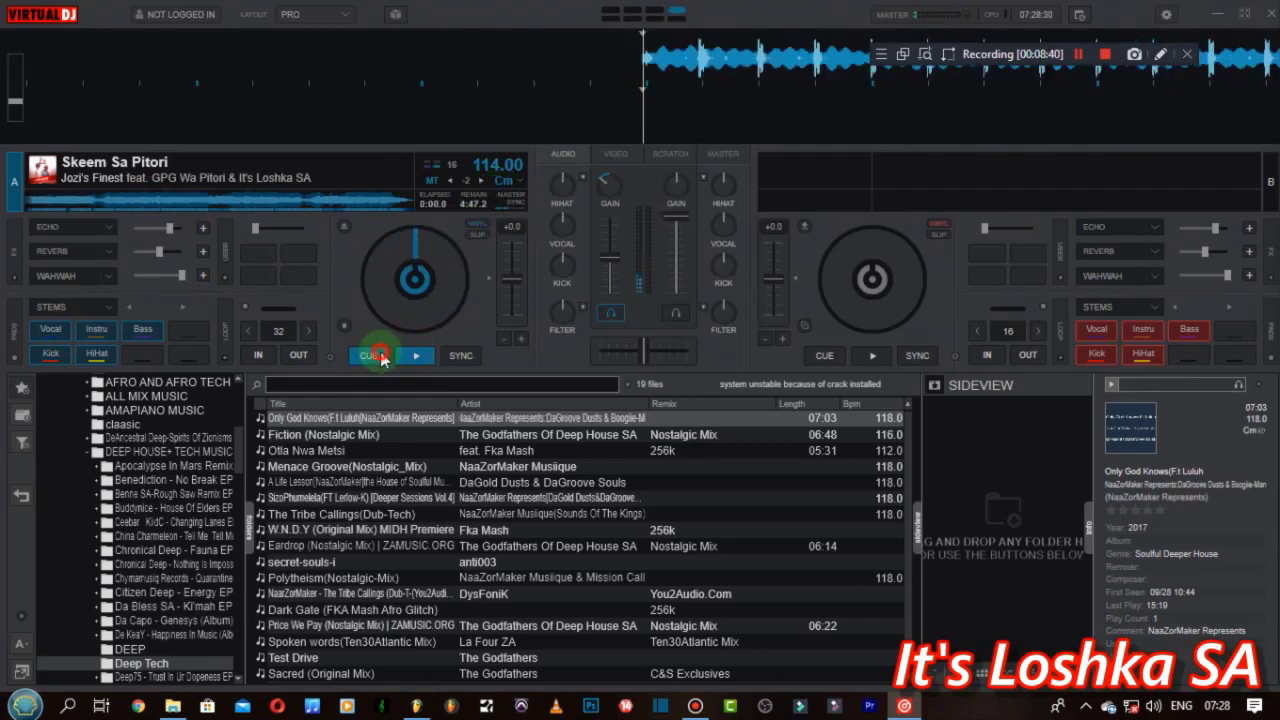
pyautogui.click(379, 355)
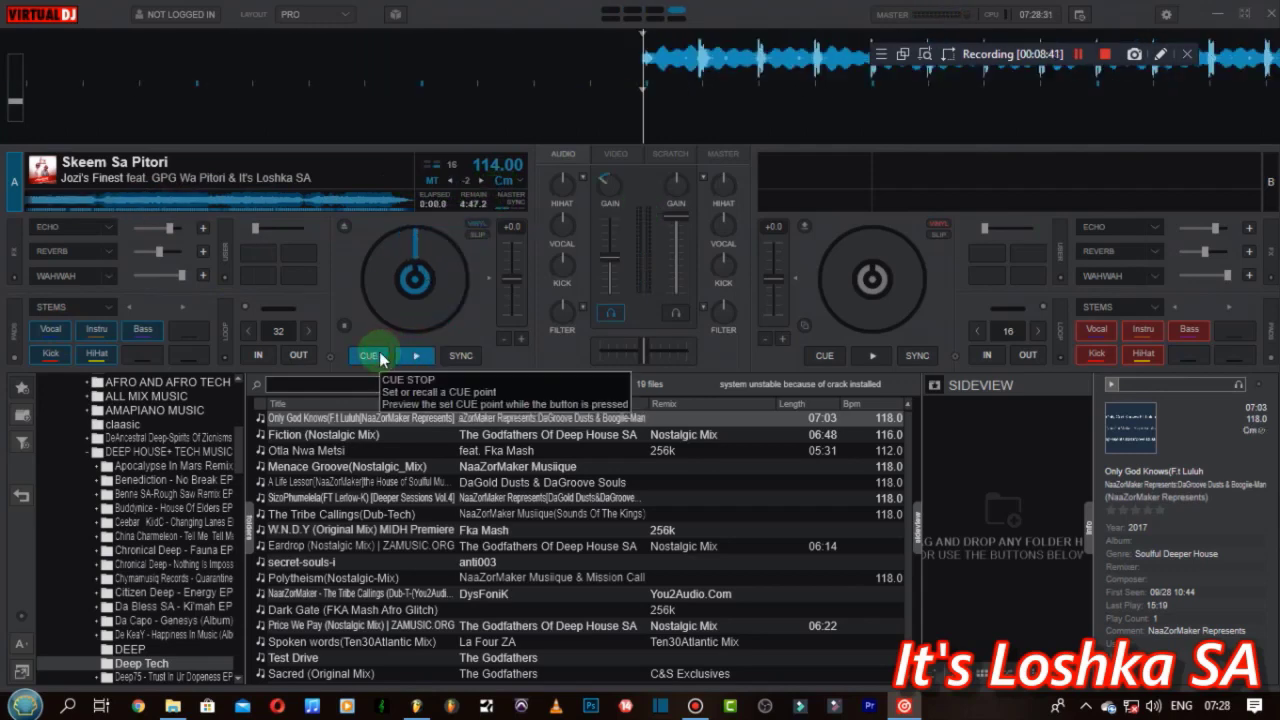
# Step: Switch to FL Studio and open the No Title Amapiano project
pyautogui.click(1217, 14)
pyautogui.click(20, 33)
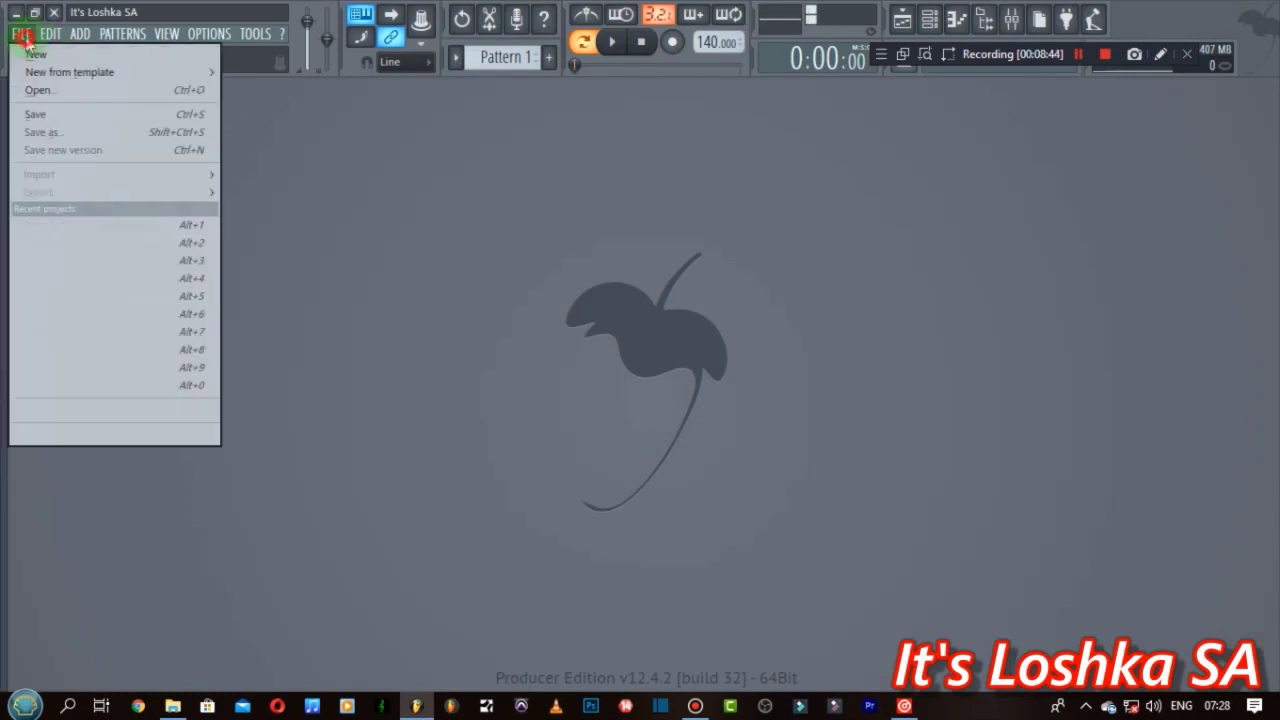
pyautogui.moveTo(75, 196)
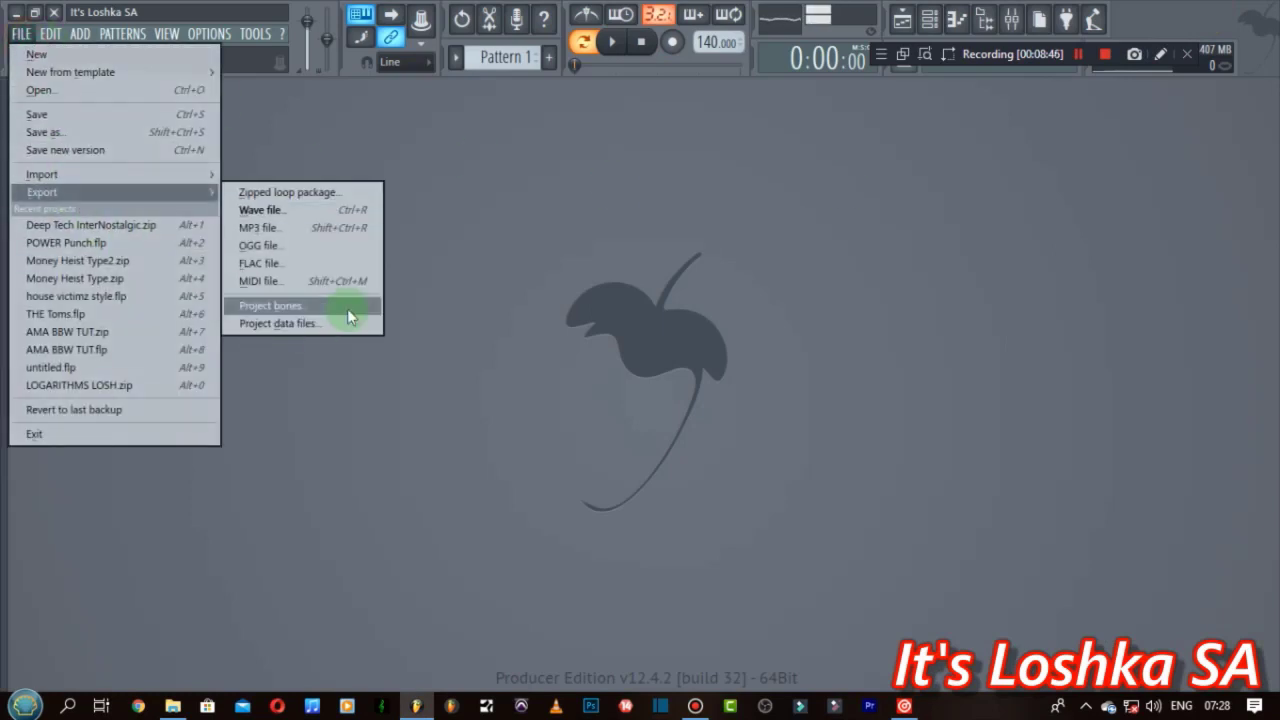
pyautogui.click(104, 264)
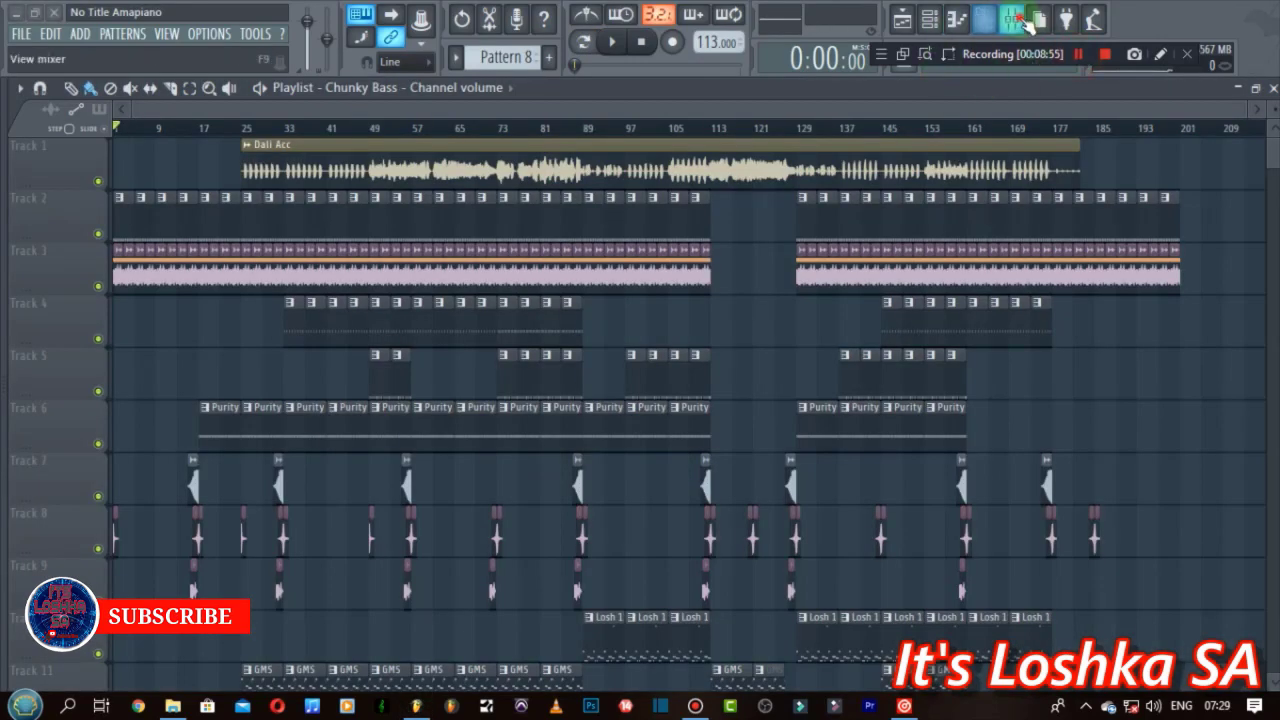
# Step: Set the audio input source of mixer Insert 102 to the mono input In 1 and close the mixer
pyautogui.click(1012, 18)
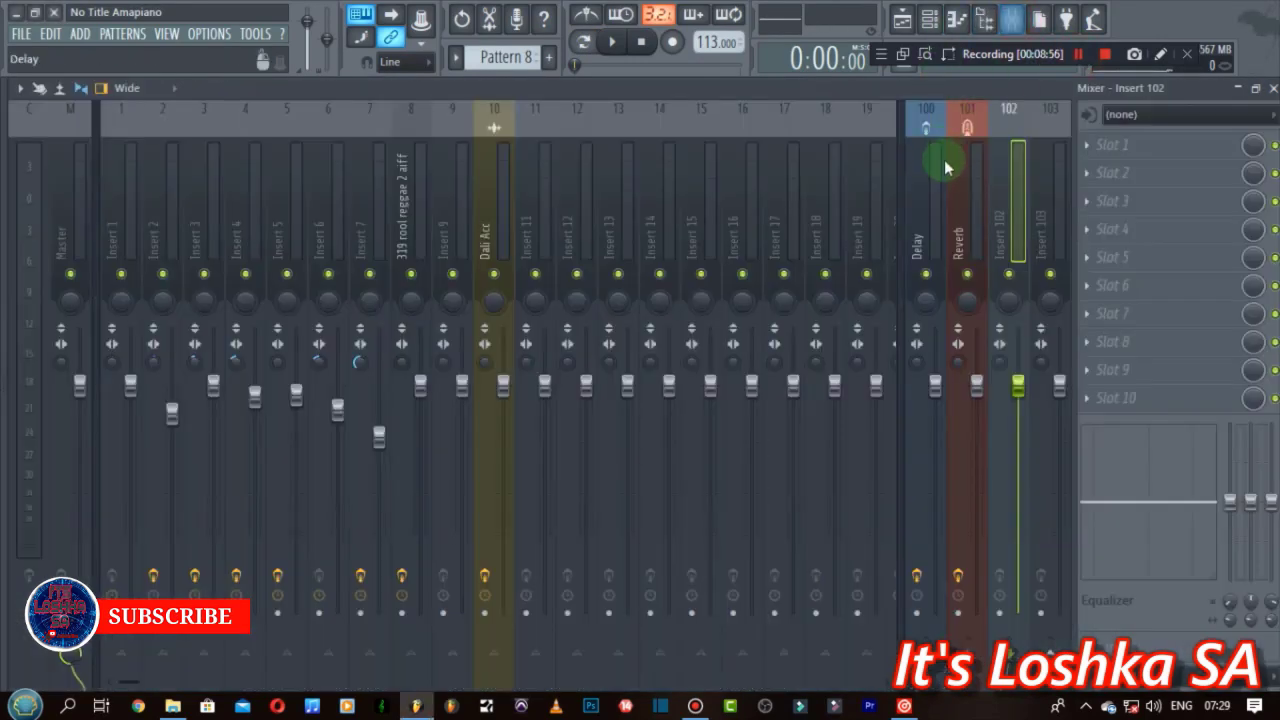
pyautogui.click(1115, 148)
pyautogui.click(1130, 117)
pyautogui.click(1135, 118)
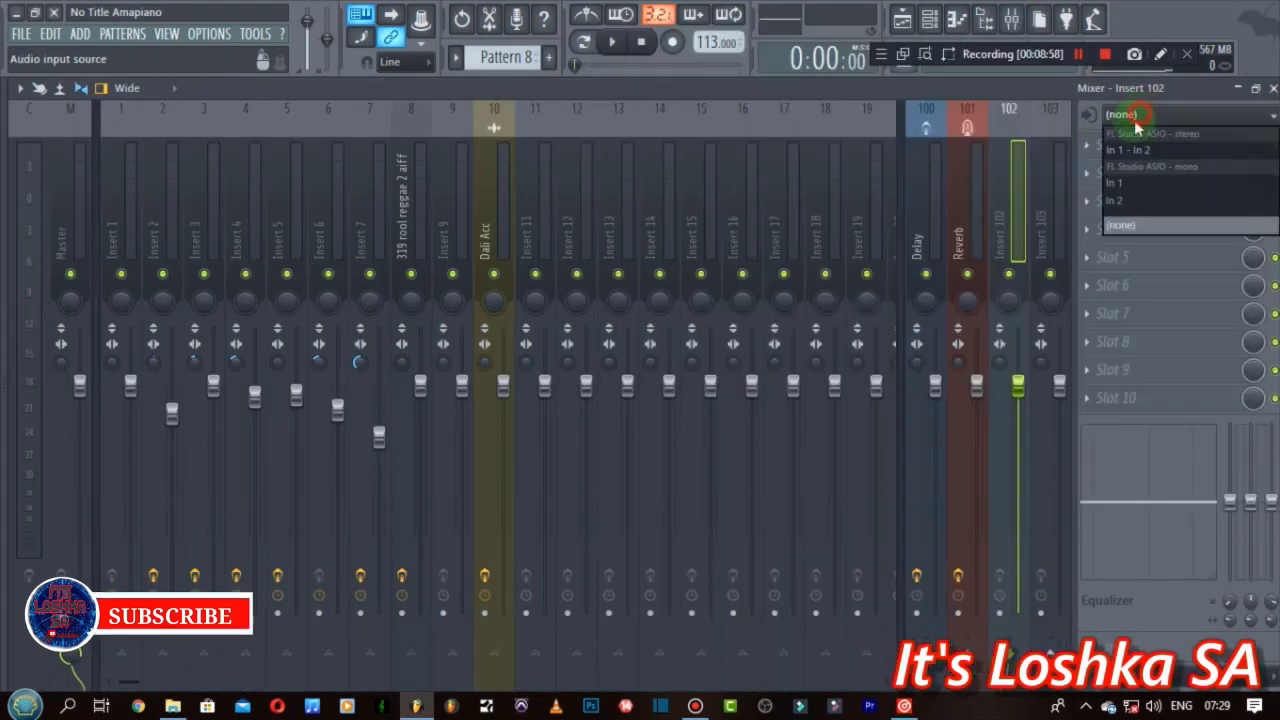
pyautogui.click(1114, 183)
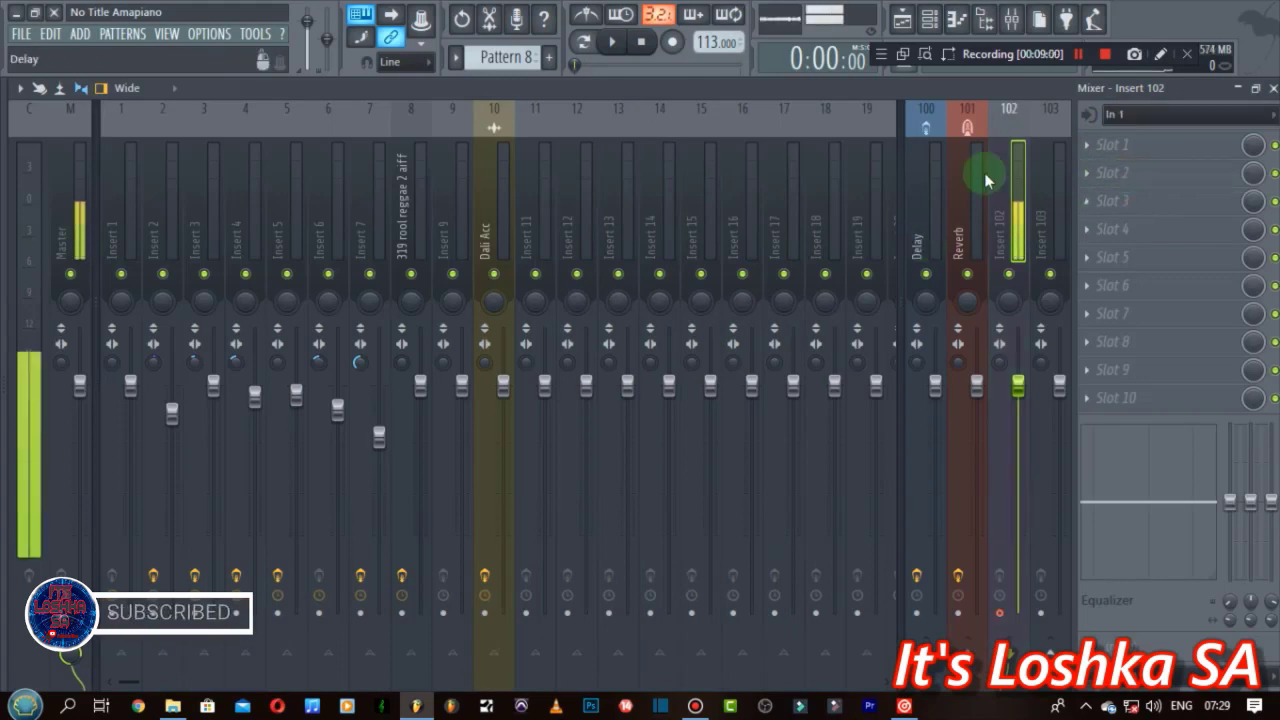
pyautogui.click(1273, 88)
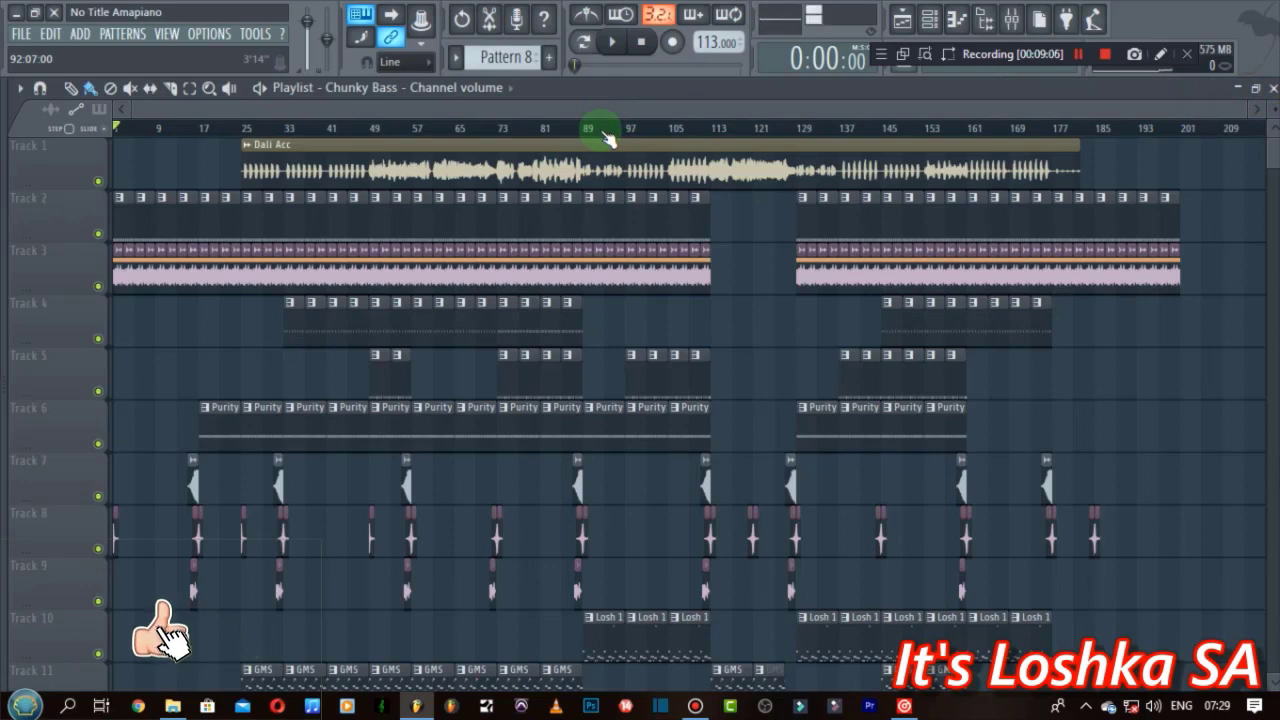
# Step: Solo playlist Track 1 with the Dali Acc clip and audition it from bar 25
pyautogui.click(368, 173)
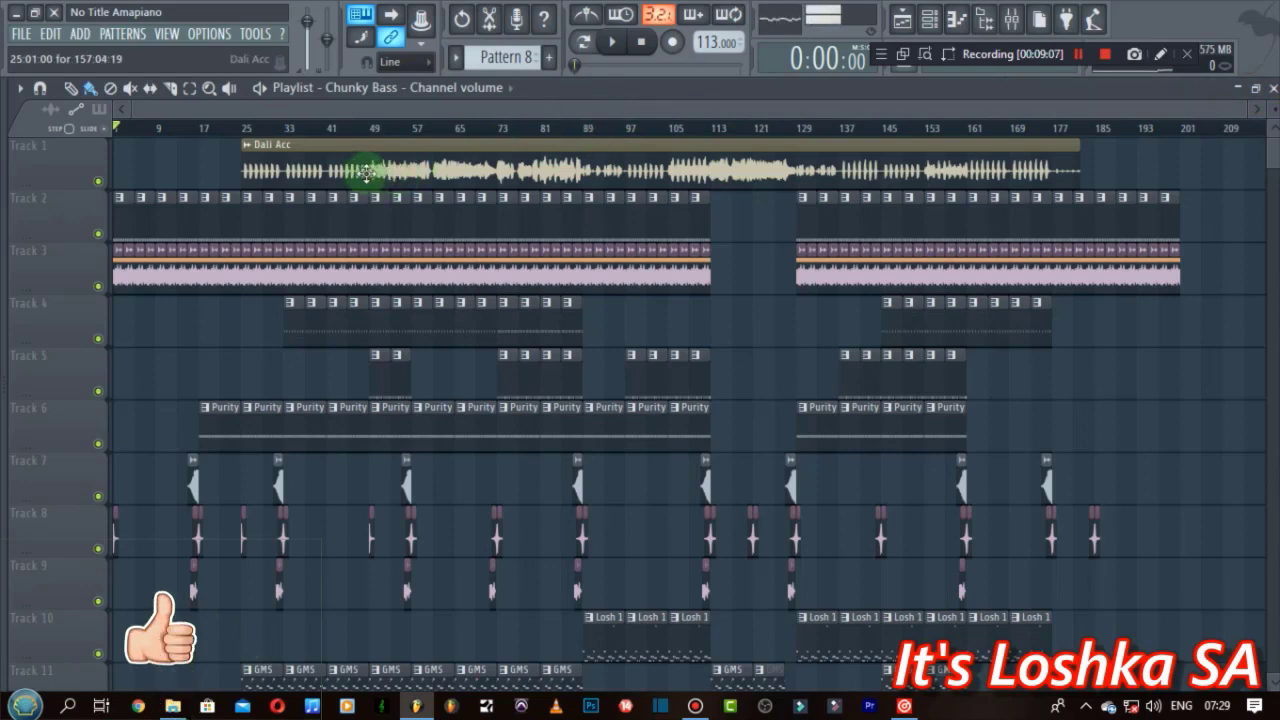
pyautogui.rightClick(98, 182)
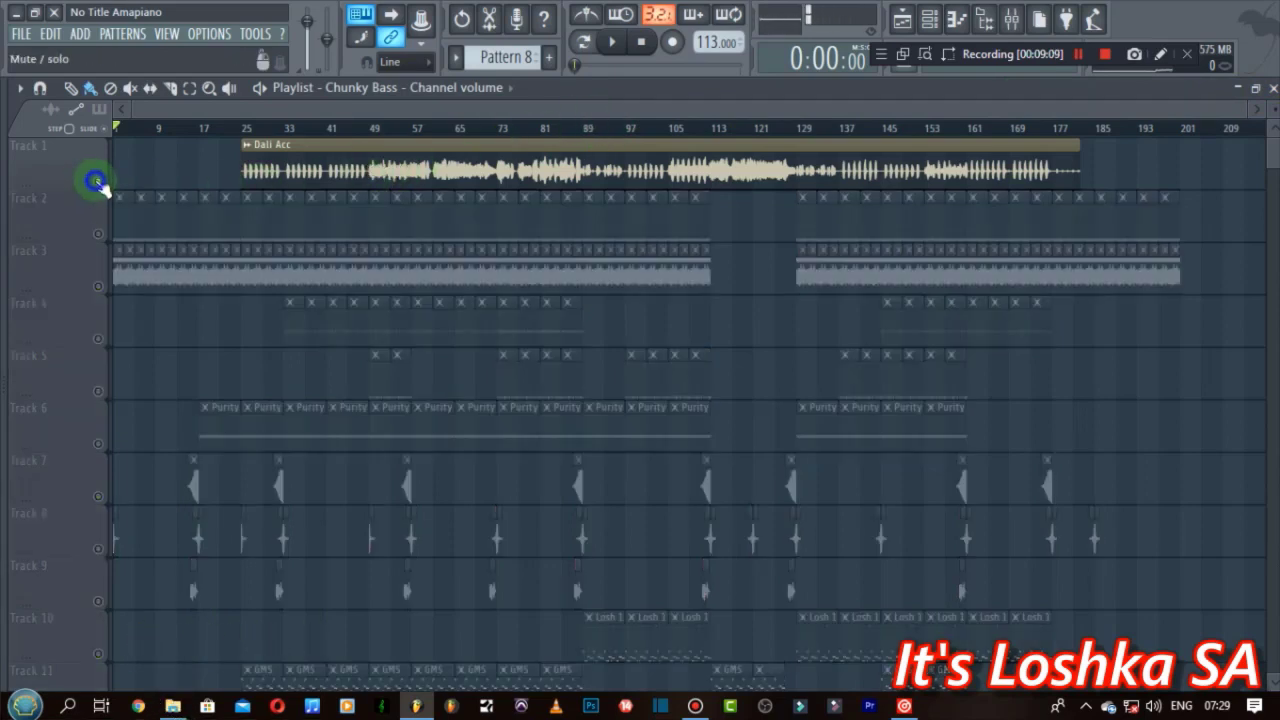
pyautogui.click(244, 132)
pyautogui.click(138, 168)
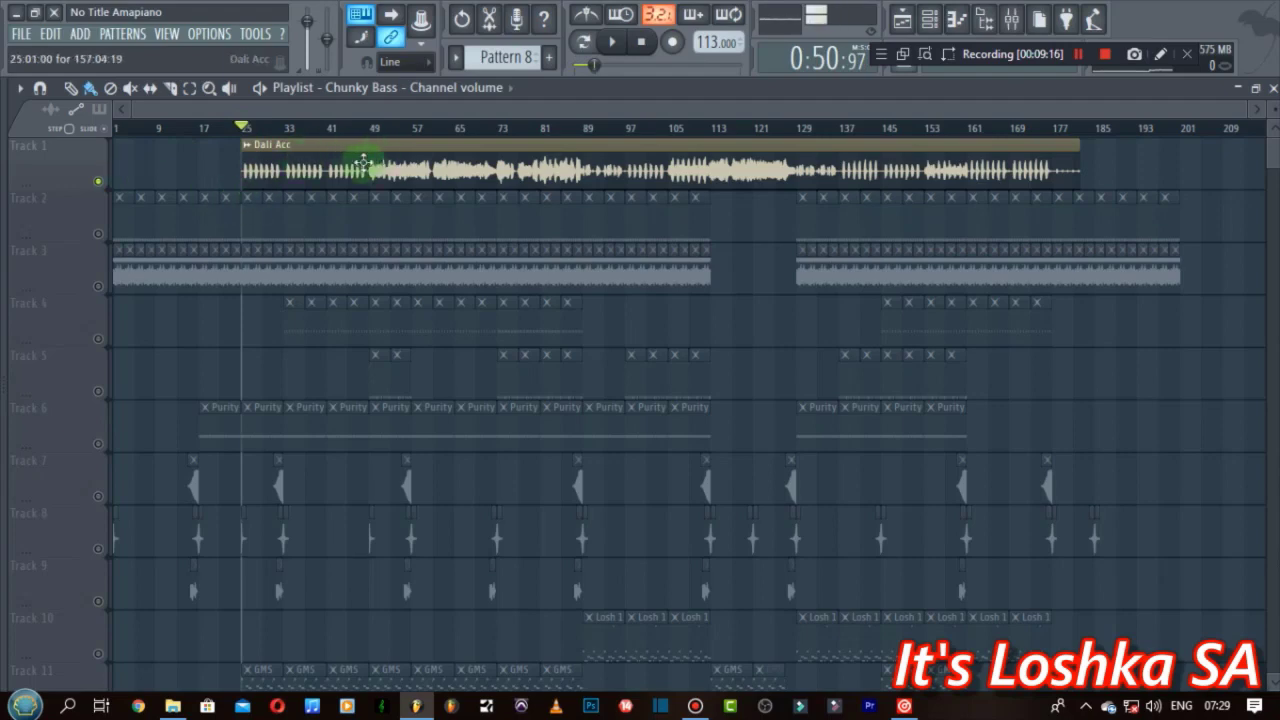
pyautogui.click(318, 172)
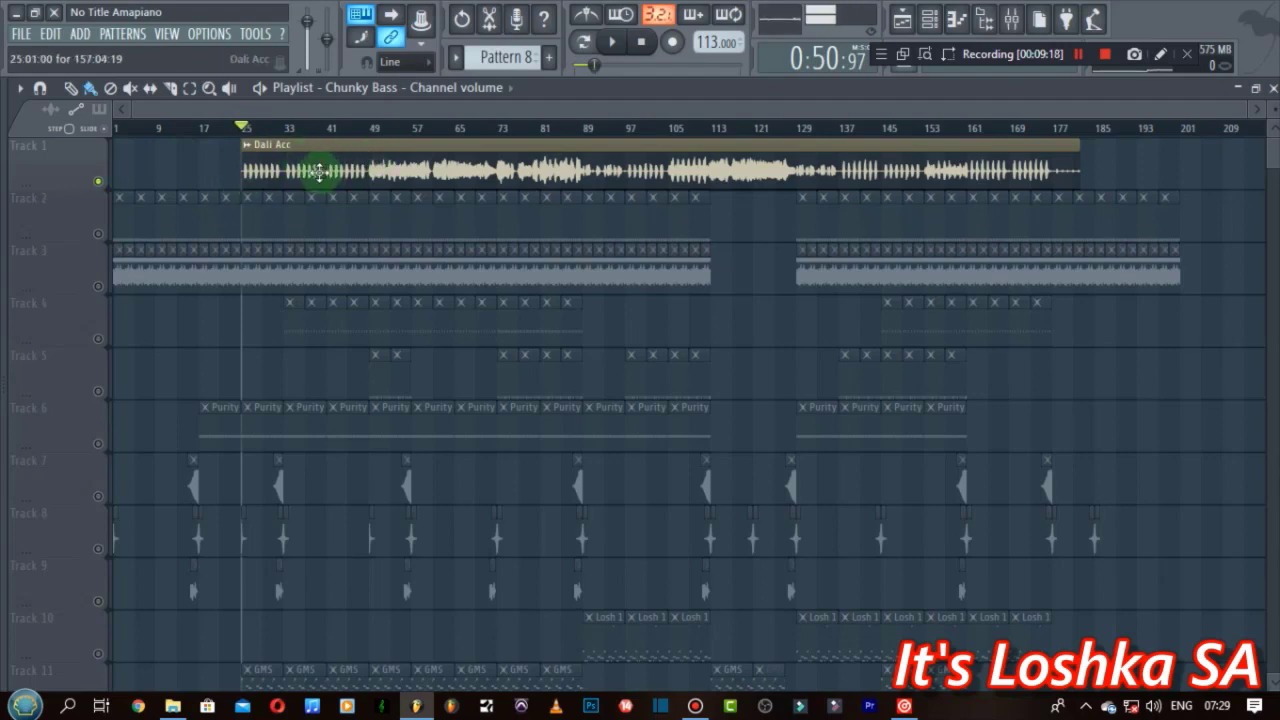
pyautogui.press('space')
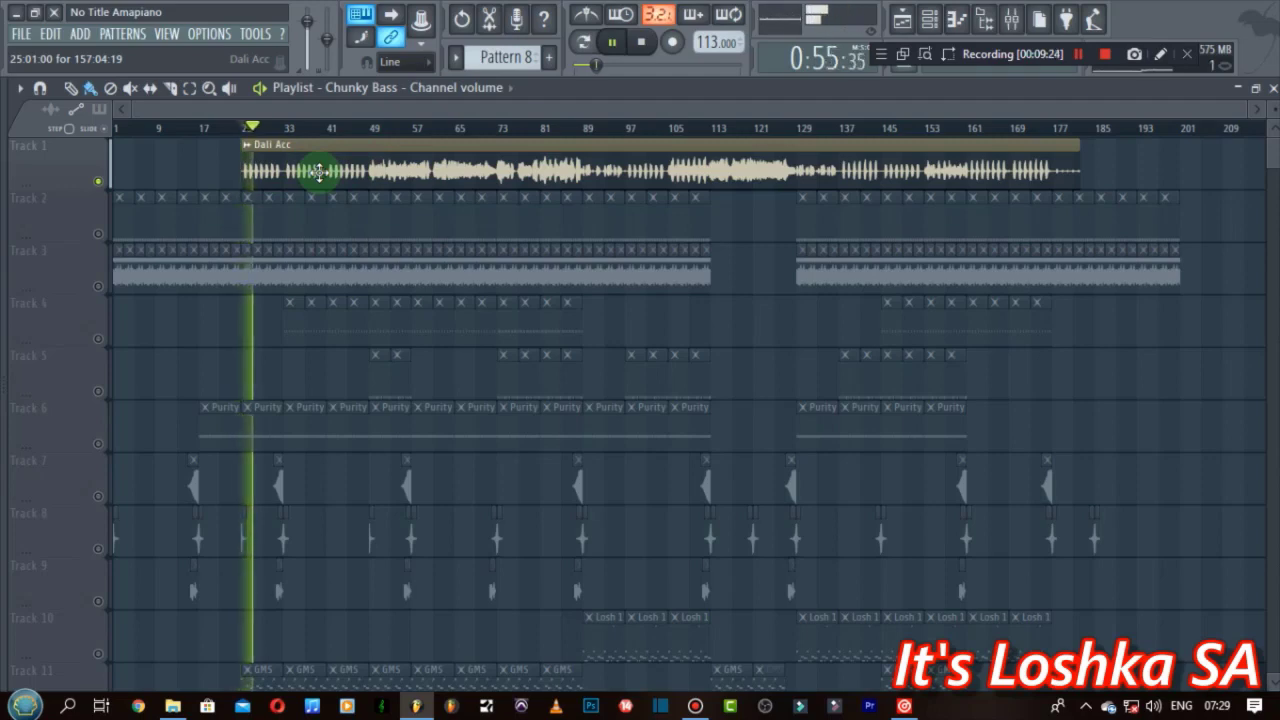
pyautogui.press('space')
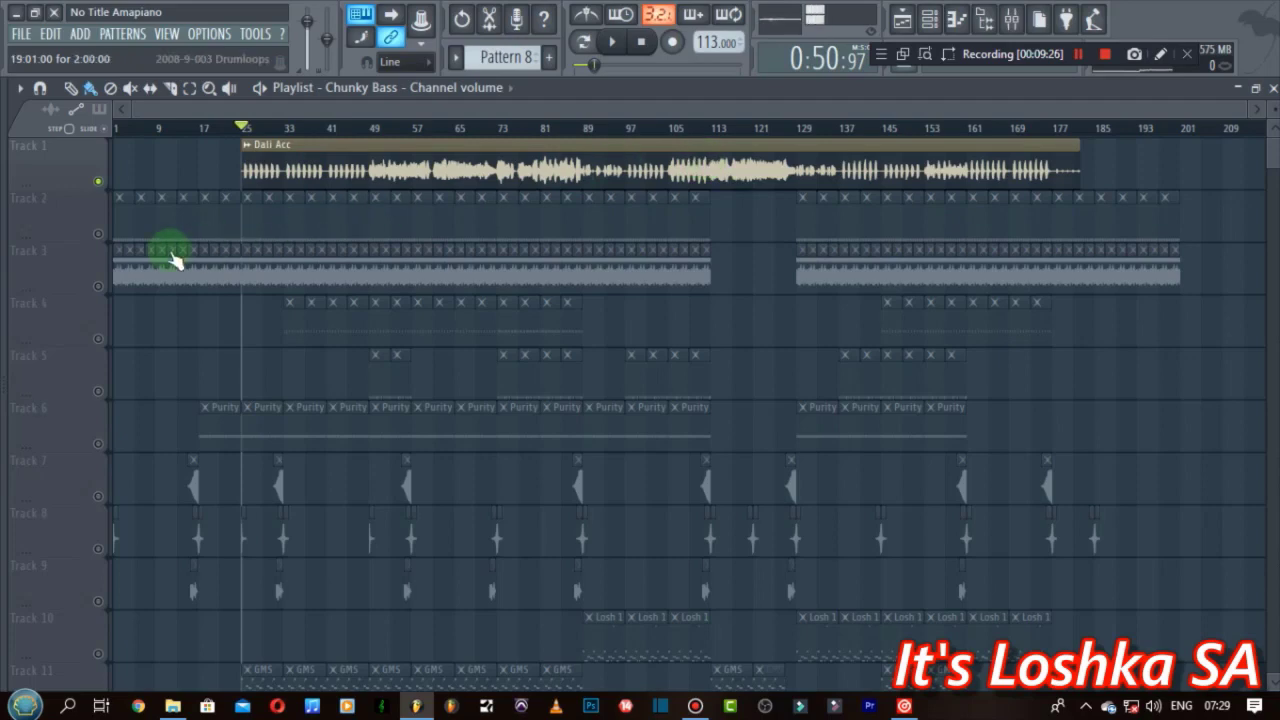
# Step: Re-enable all playlist tracks and play the arrangement with a time selection from bar 25 to bar 49
pyautogui.rightClick(98, 233)
pyautogui.rightClick(98, 233)
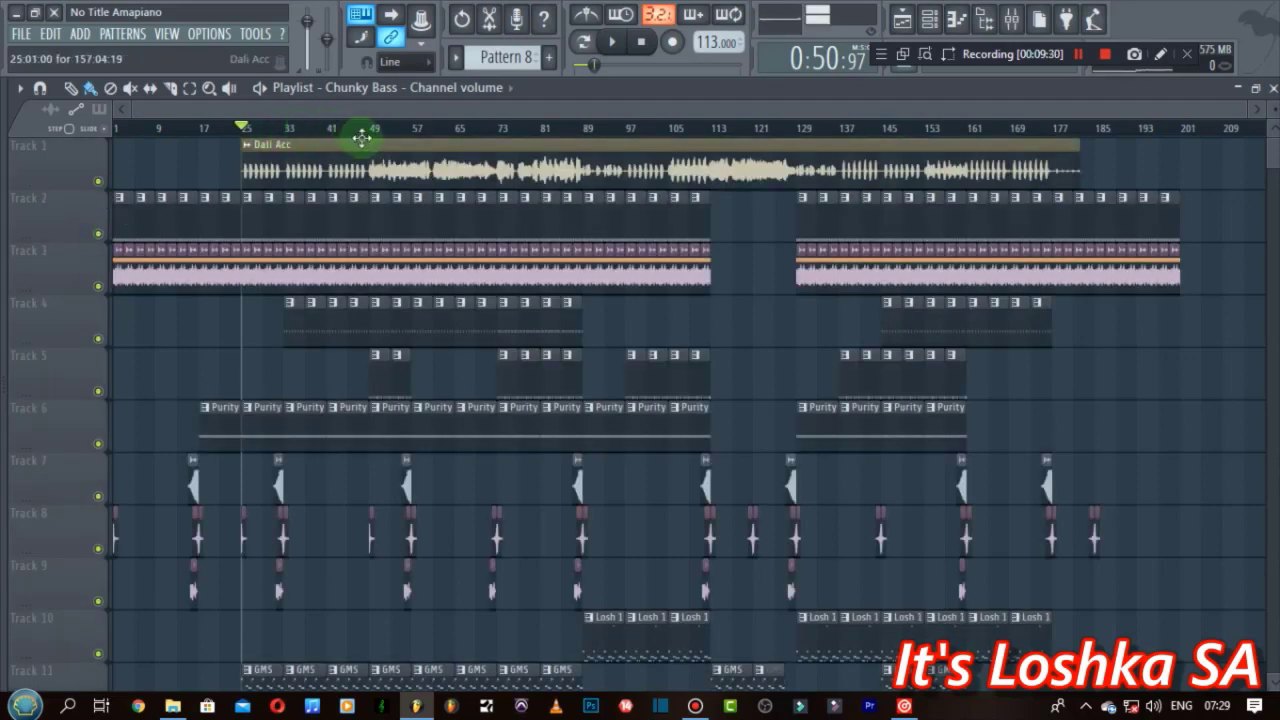
pyautogui.moveTo(372, 135); pyautogui.dragTo(252, 160)
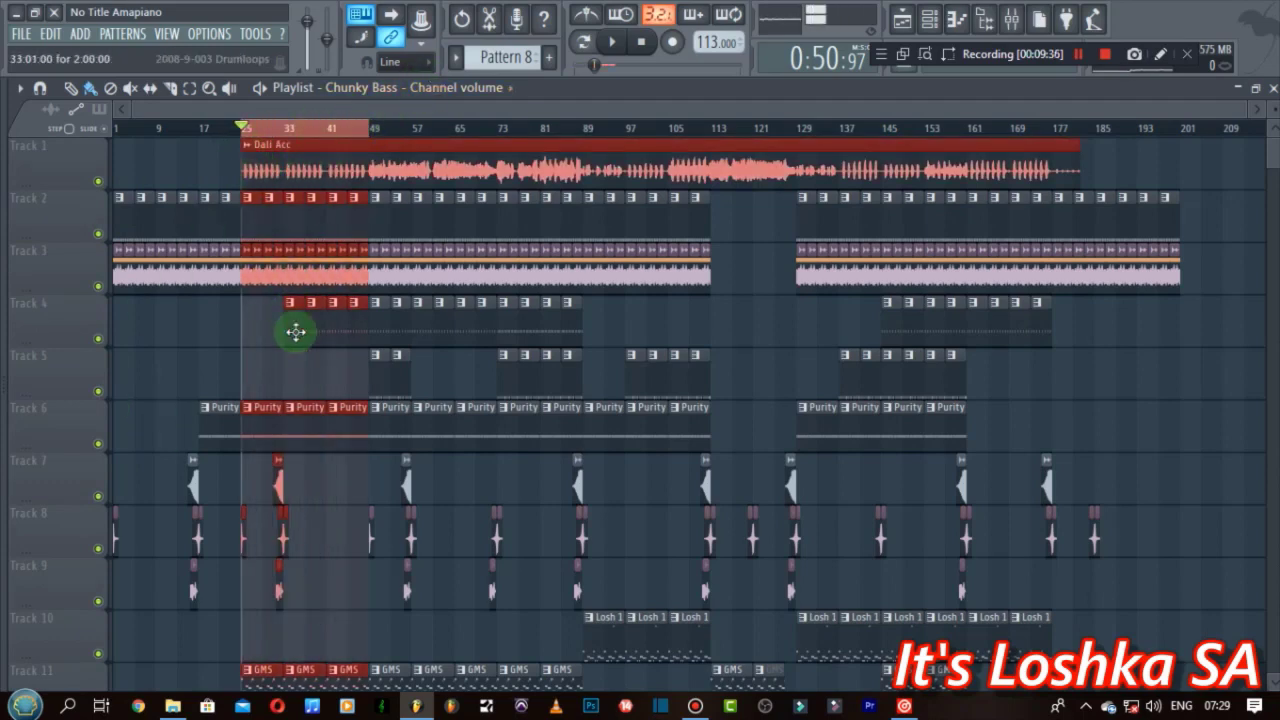
pyautogui.scroll(-3, 330, 430)
pyautogui.click(333, 441)
pyautogui.press('space')
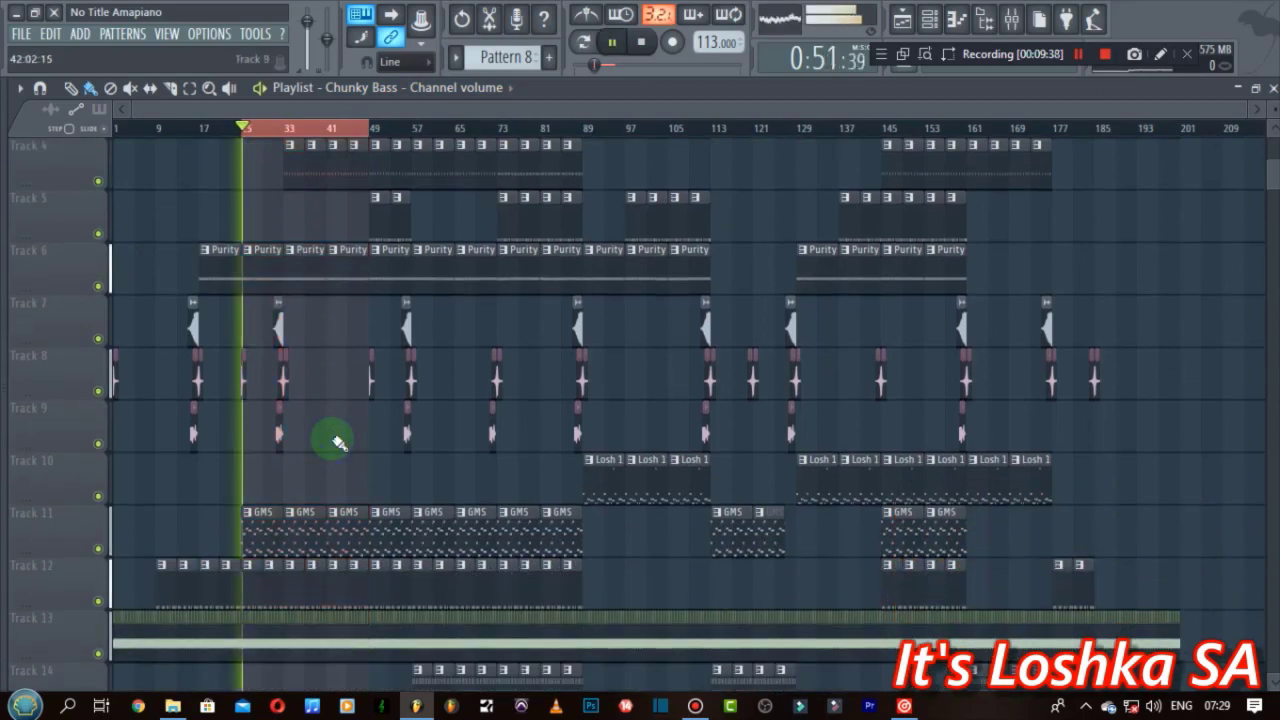
# Step: Extend the playlist time selection's end to about bar 65 while the arrangement plays, leaving no clips selected
pyautogui.scroll(3, 338, 442)
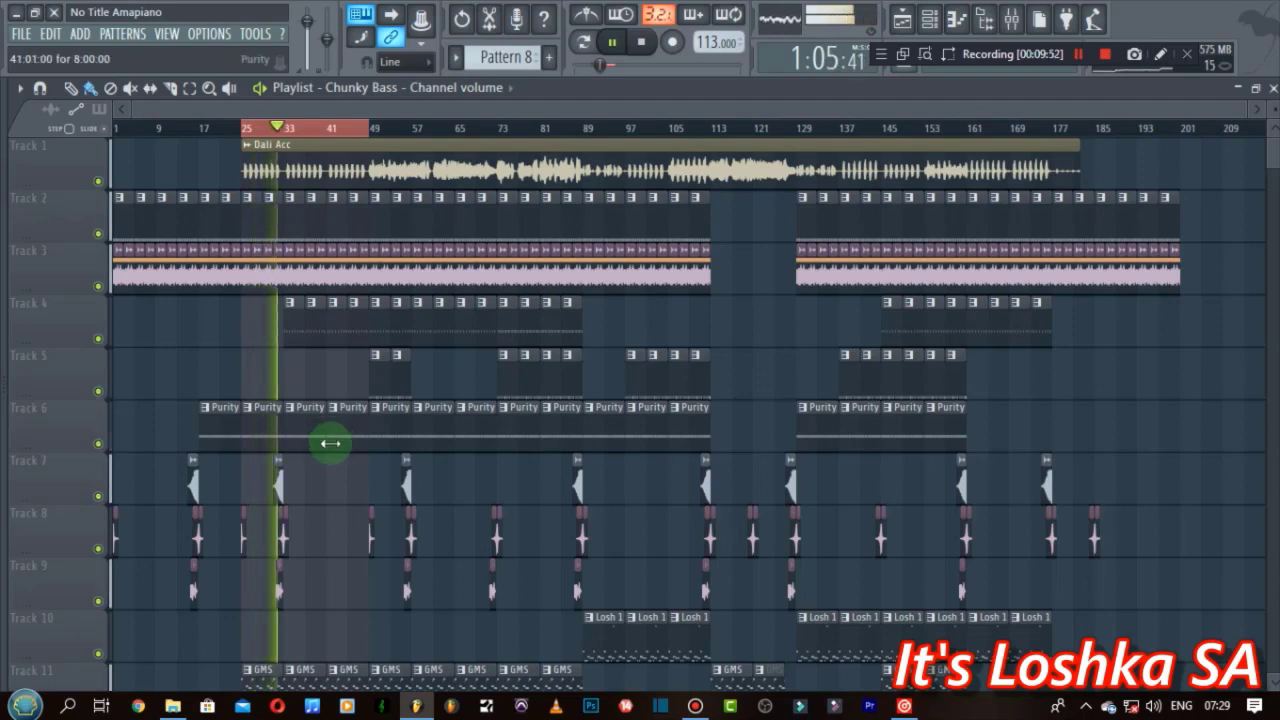
pyautogui.scroll(-2, 330, 443)
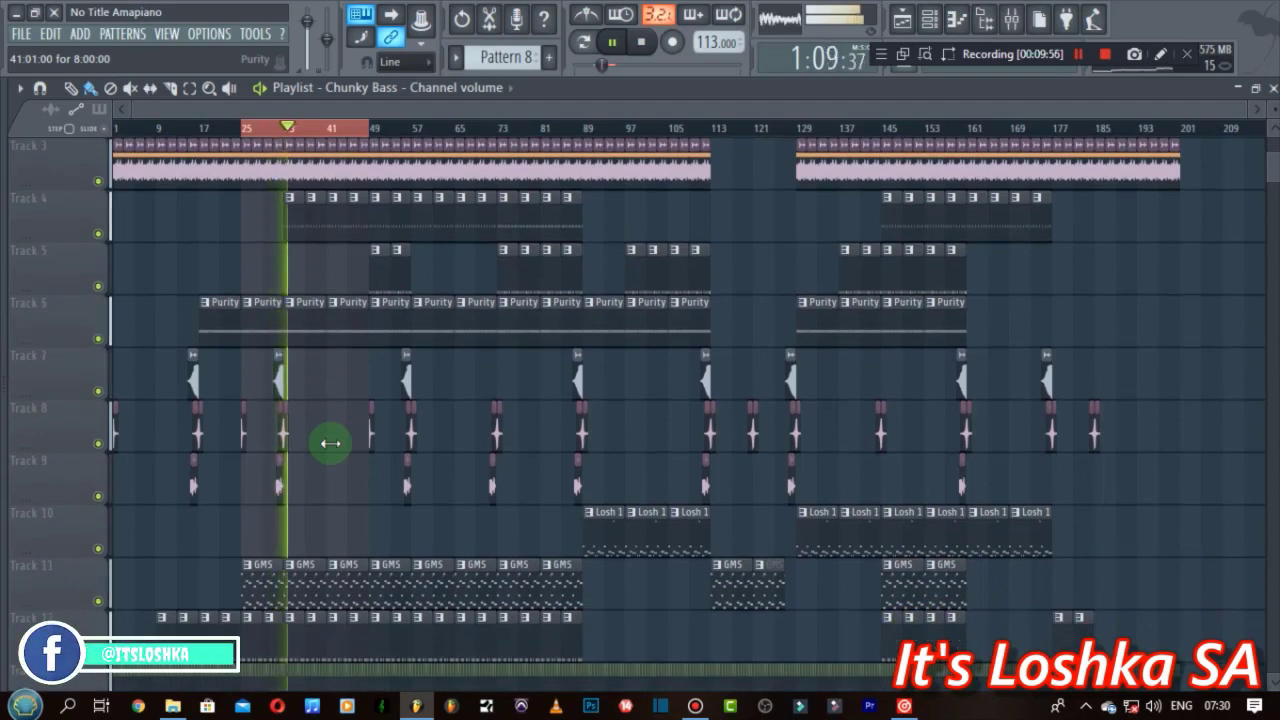
pyautogui.scroll(2, 330, 443)
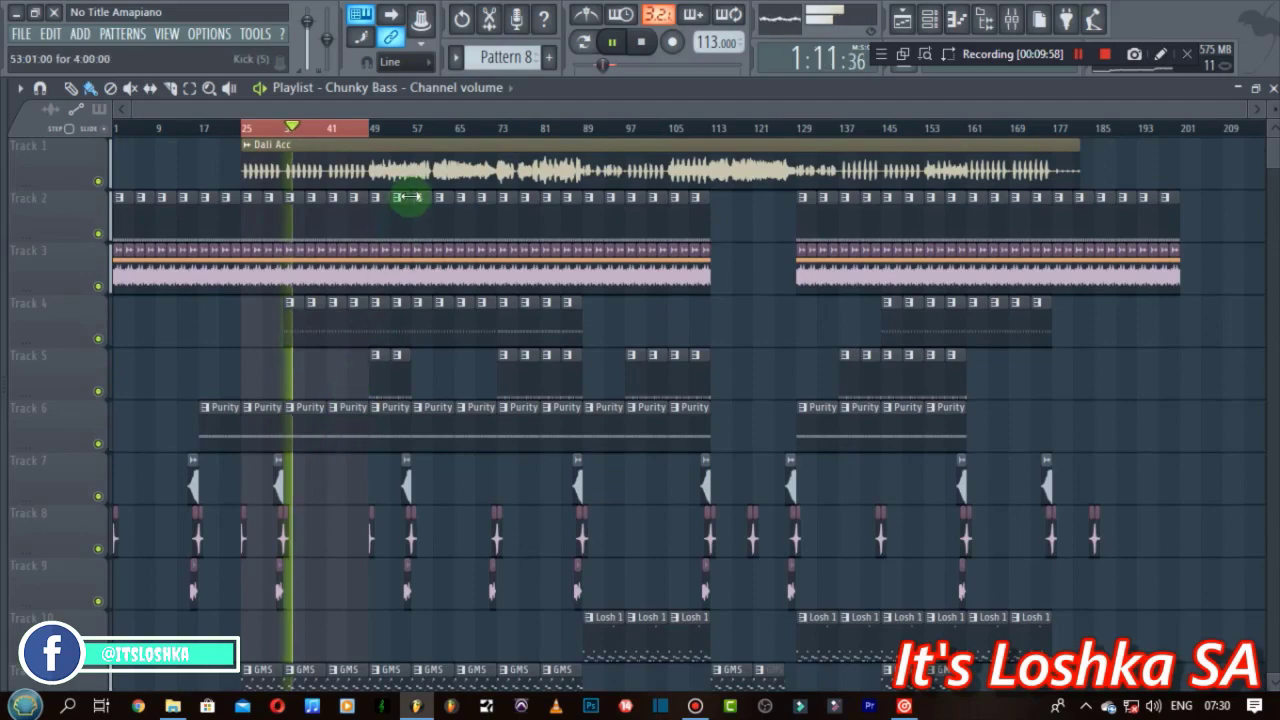
pyautogui.click(434, 137)
pyautogui.scroll(4, 437, 140)
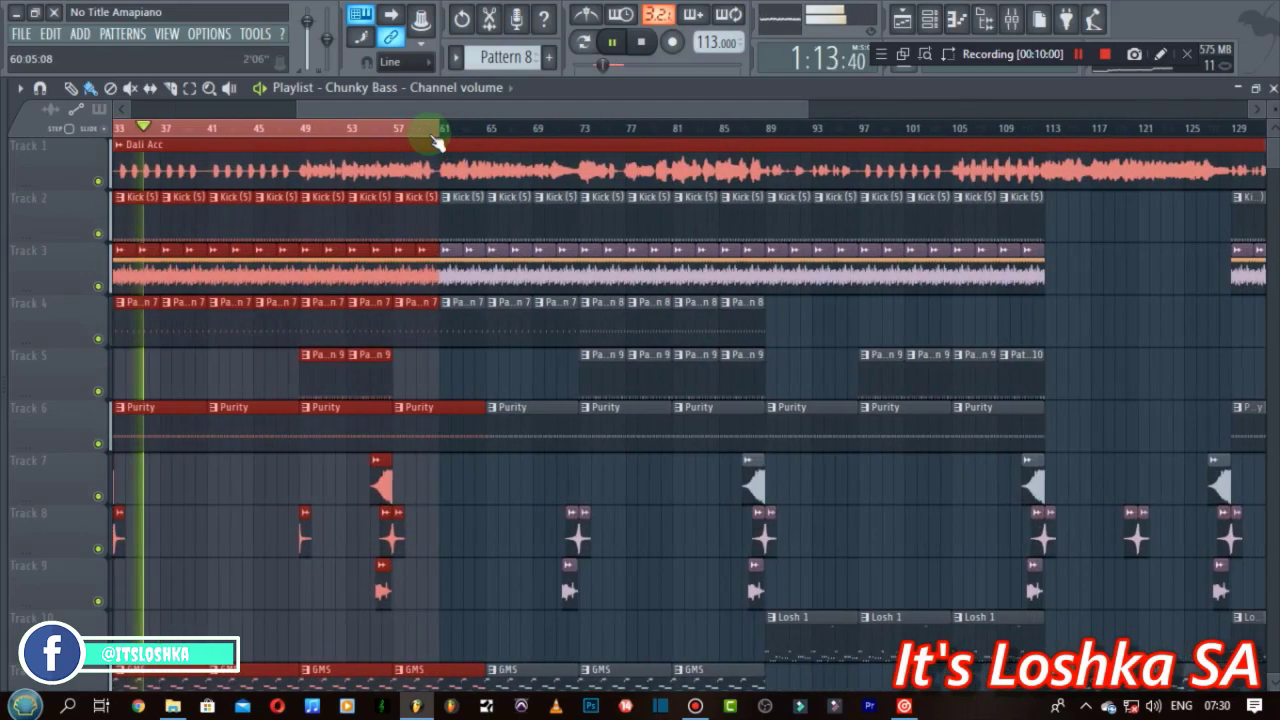
pyautogui.scroll(-4, 437, 140)
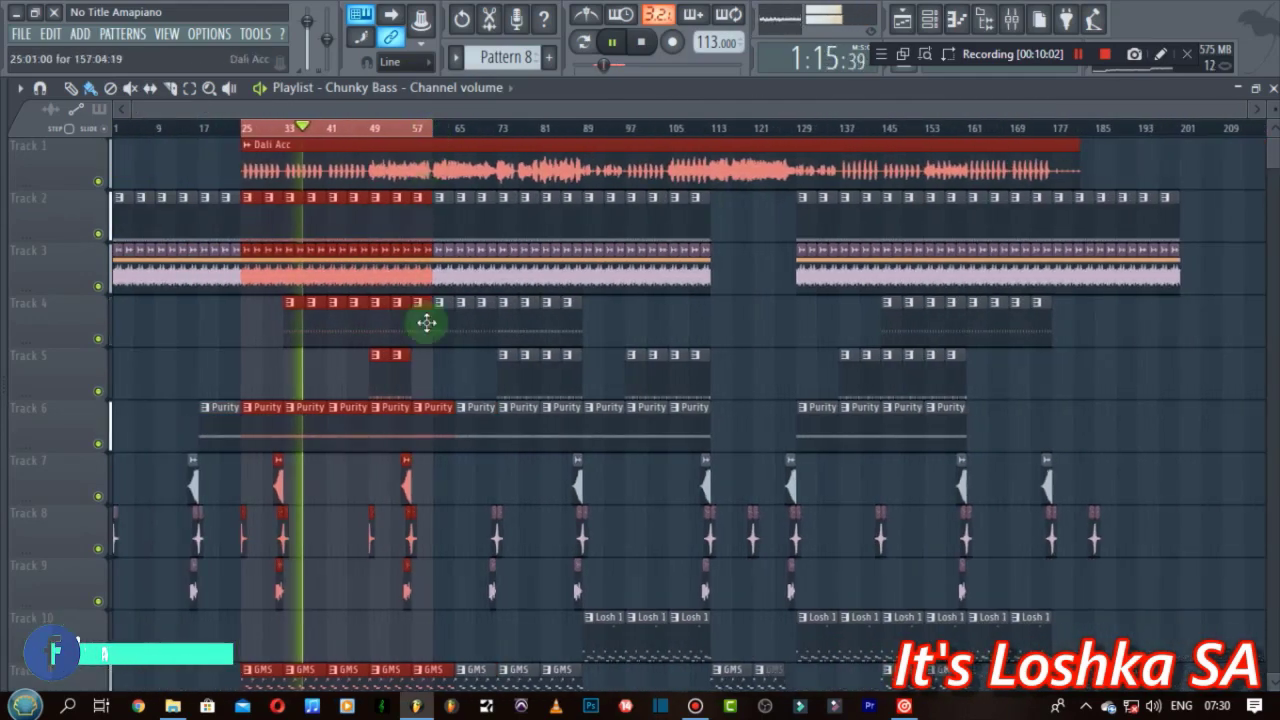
pyautogui.click(448, 483)
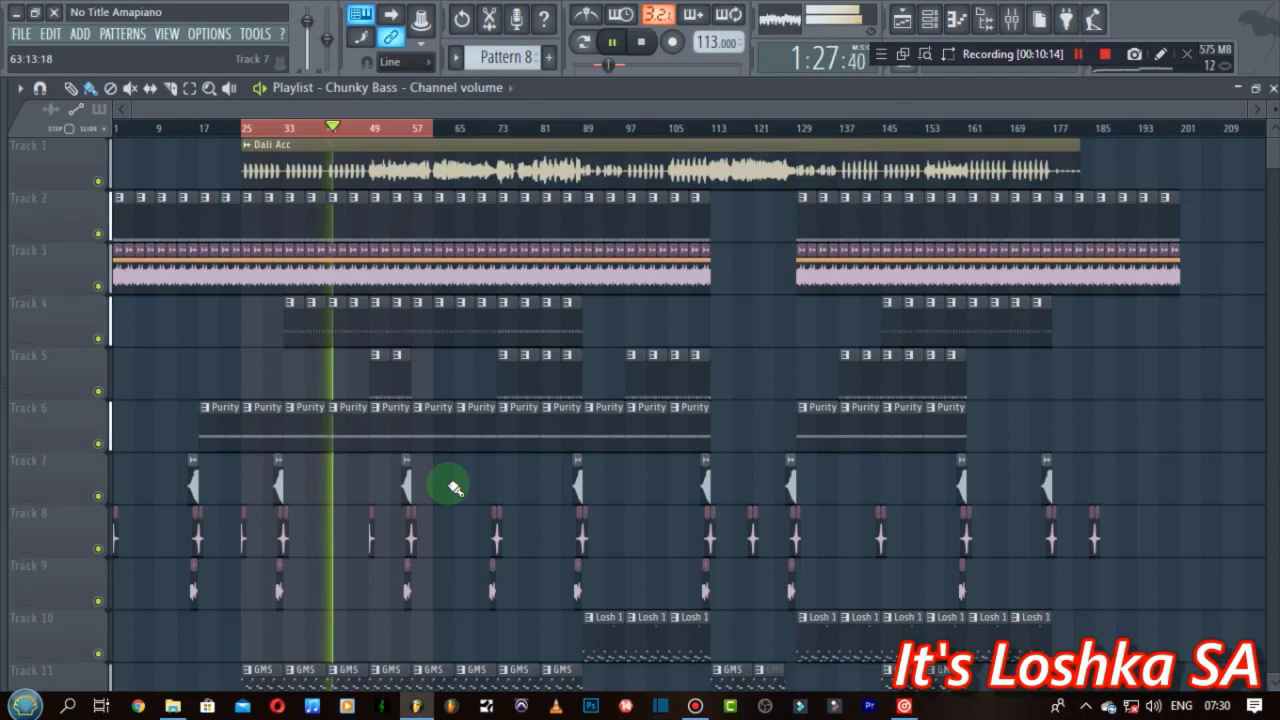
pyautogui.scroll(-3, 457, 487)
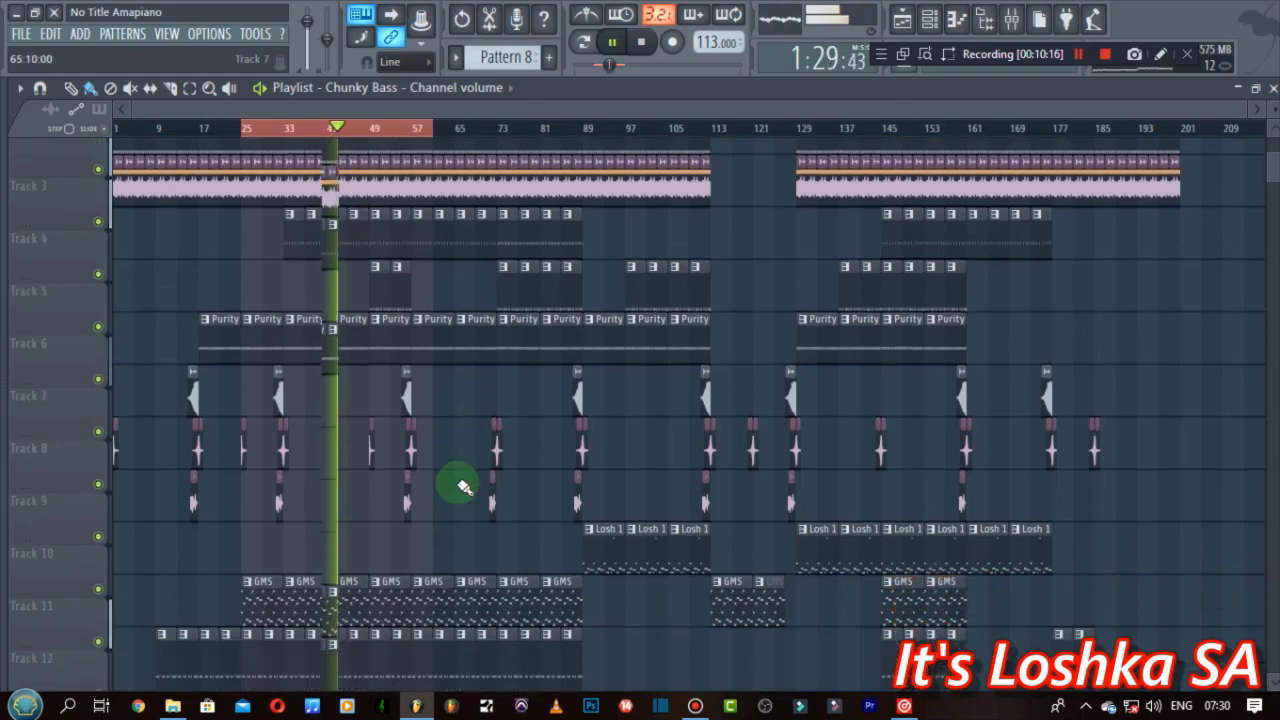
pyautogui.scroll(-2, 457, 487)
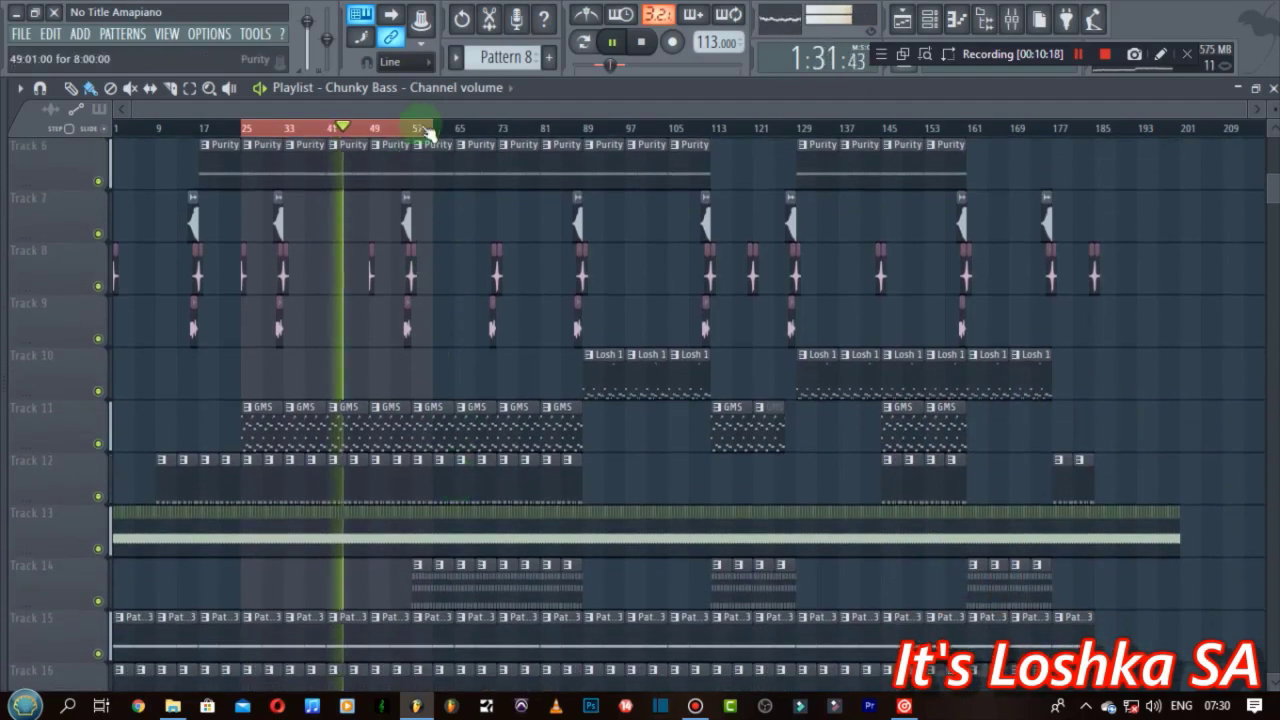
pyautogui.moveTo(463, 131); pyautogui.dragTo(457, 131)
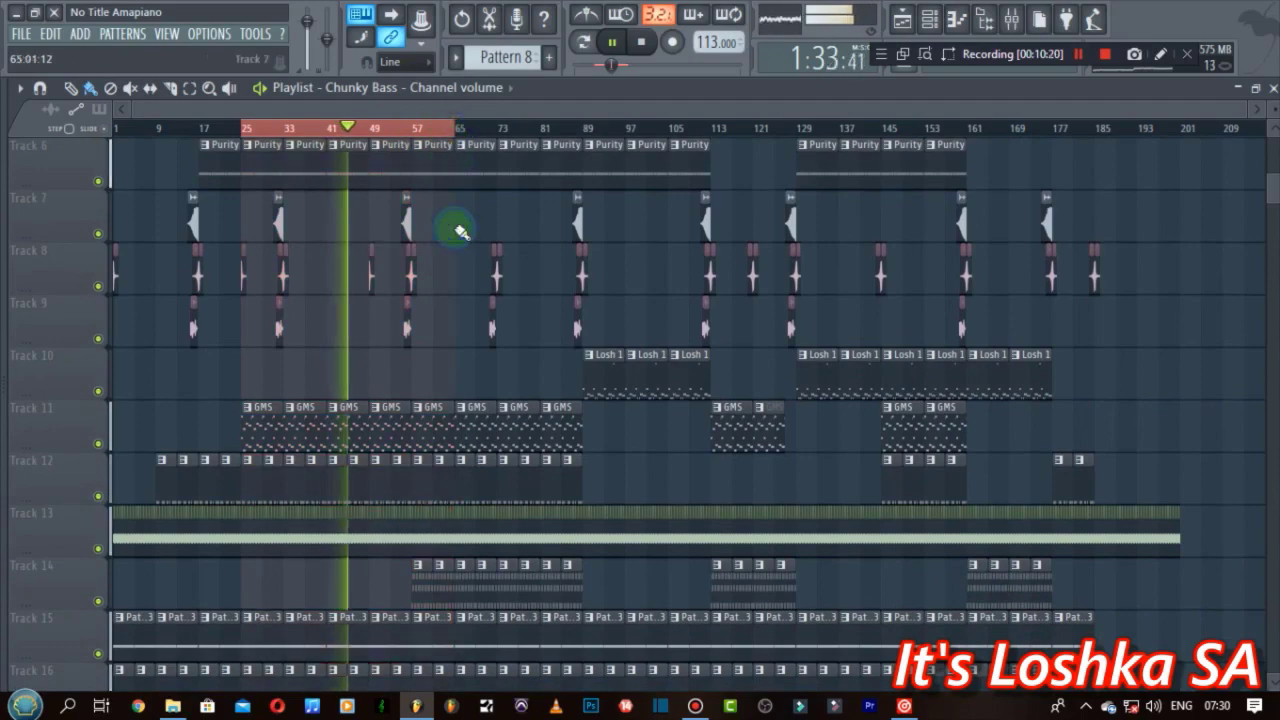
# Step: Review the playlist tracks around bar 57 while the arrangement plays, and stop the playback
pyautogui.scroll(5, 423, 133)
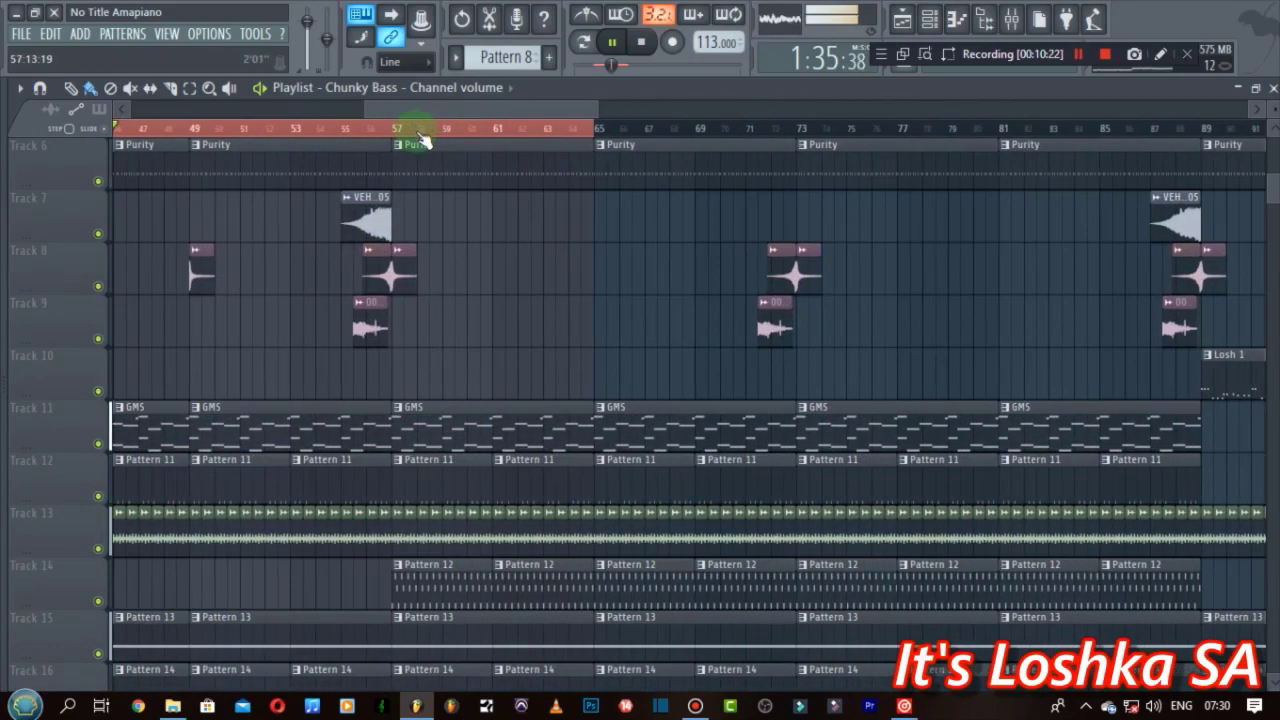
pyautogui.scroll(2, 437, 292)
pyautogui.scroll(3, 435, 292)
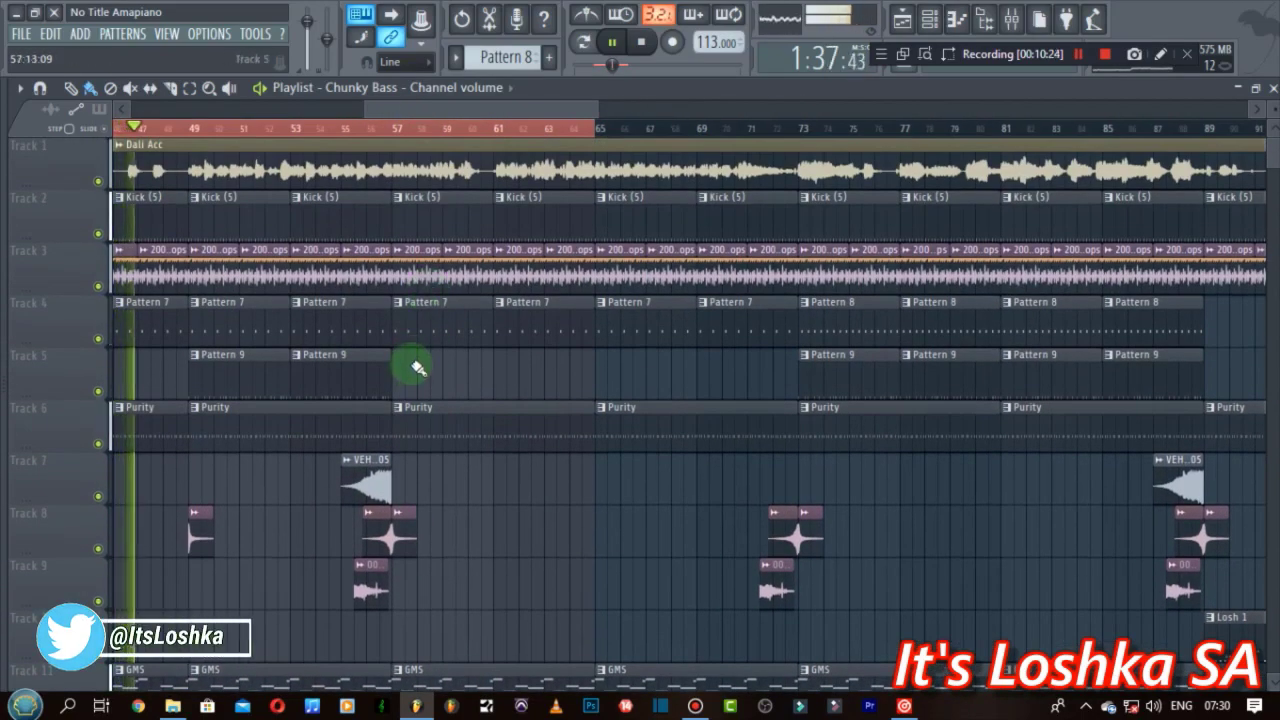
pyautogui.scroll(-3, 375, 137)
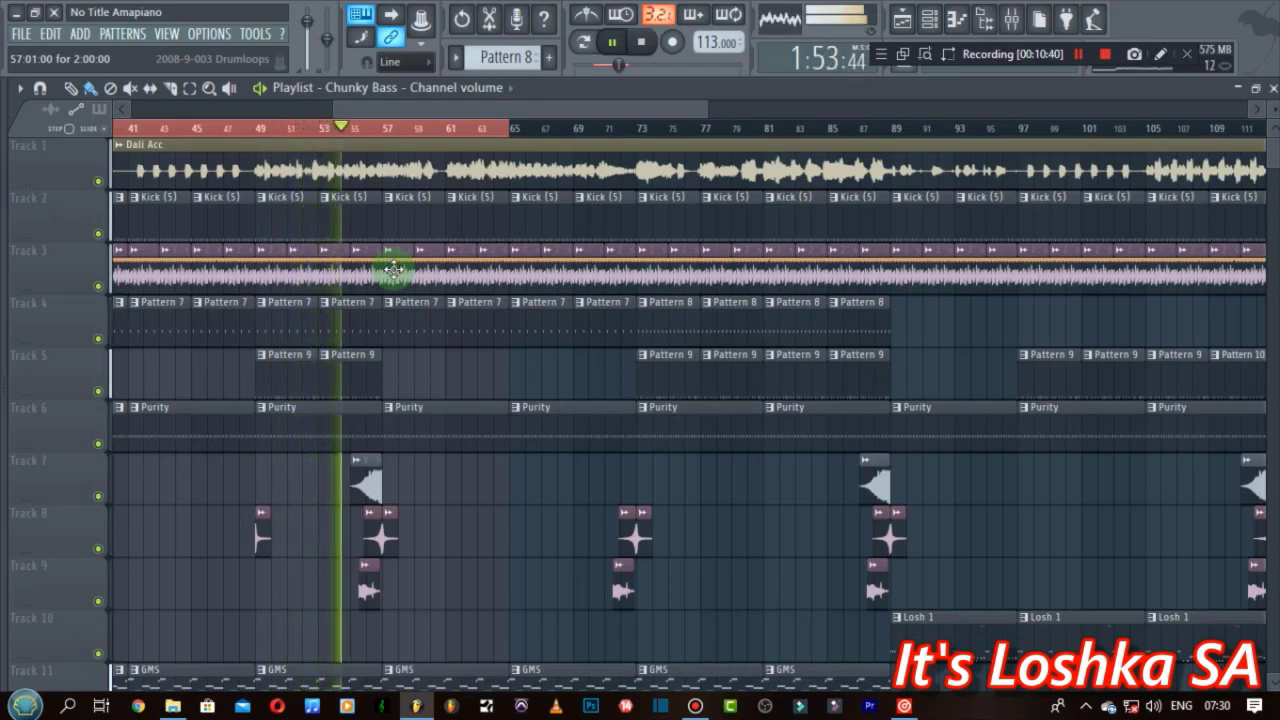
pyautogui.press('space')
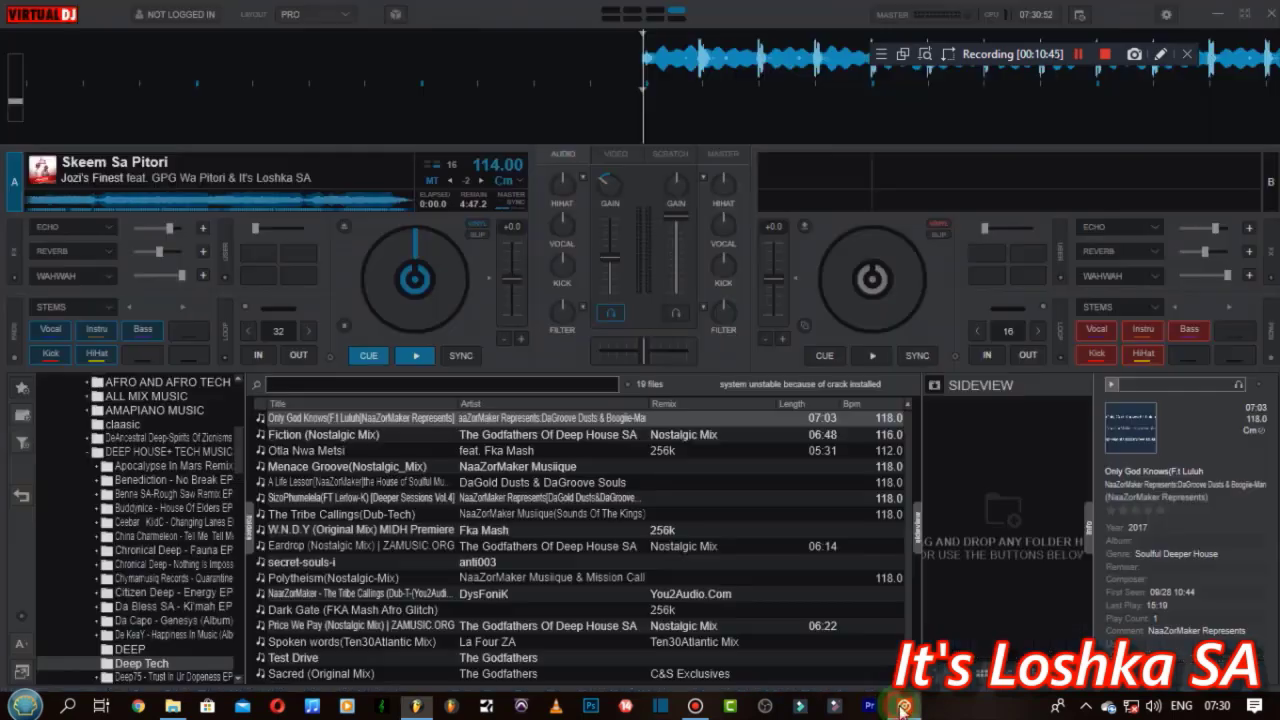
# Step: Switch briefly to VirtualDJ, return to the FL Studio playlist and pick the Dali Acc clip on Track 1
pyautogui.click(904, 707)
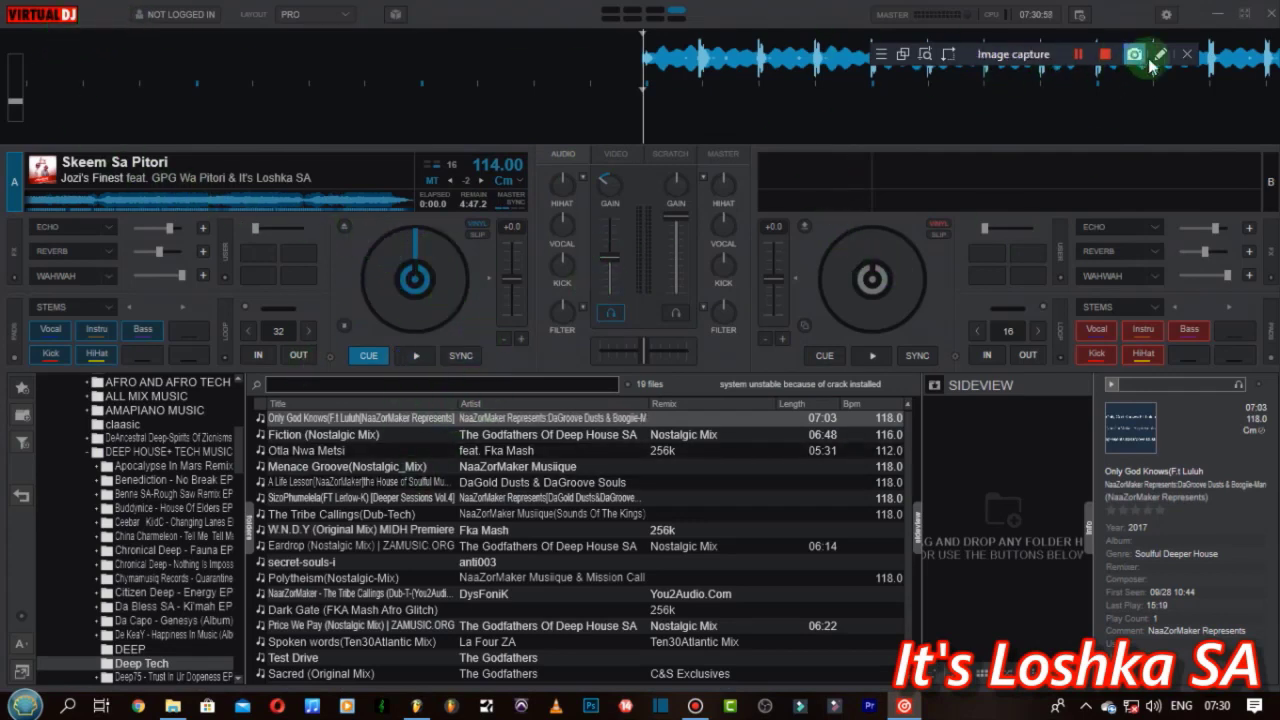
pyautogui.click(1216, 14)
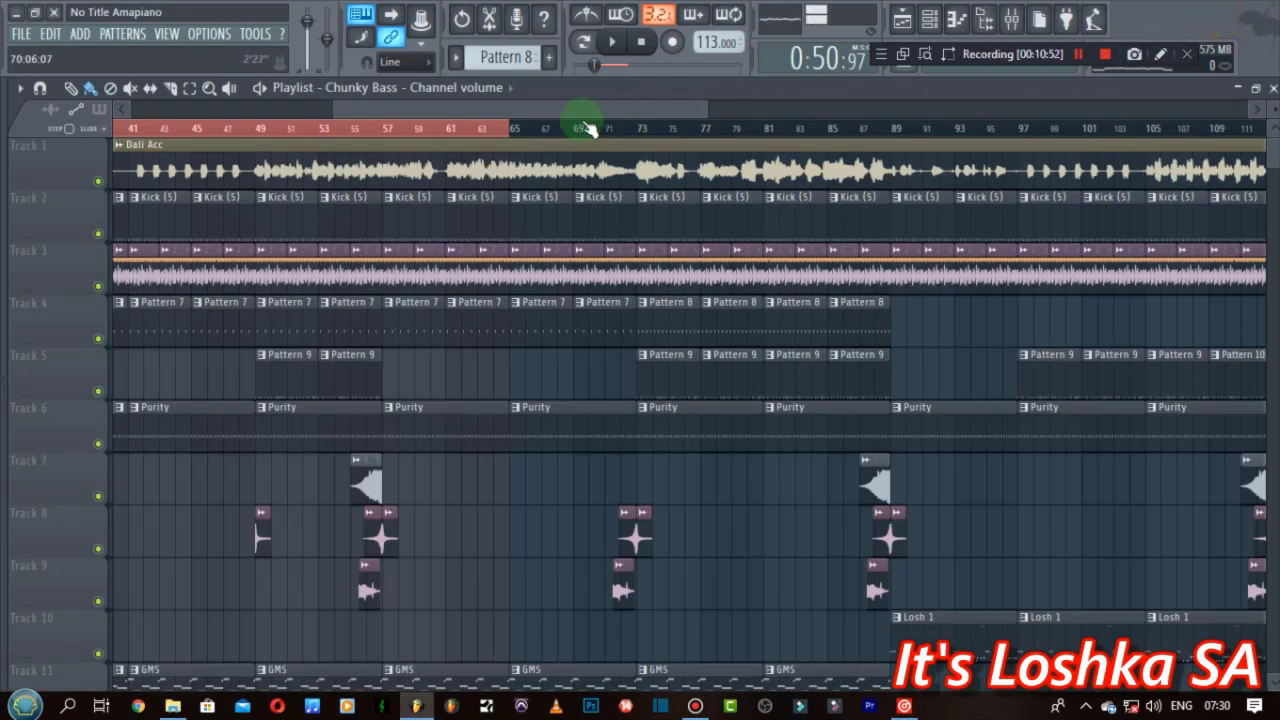
pyautogui.scroll(-5, 570, 128)
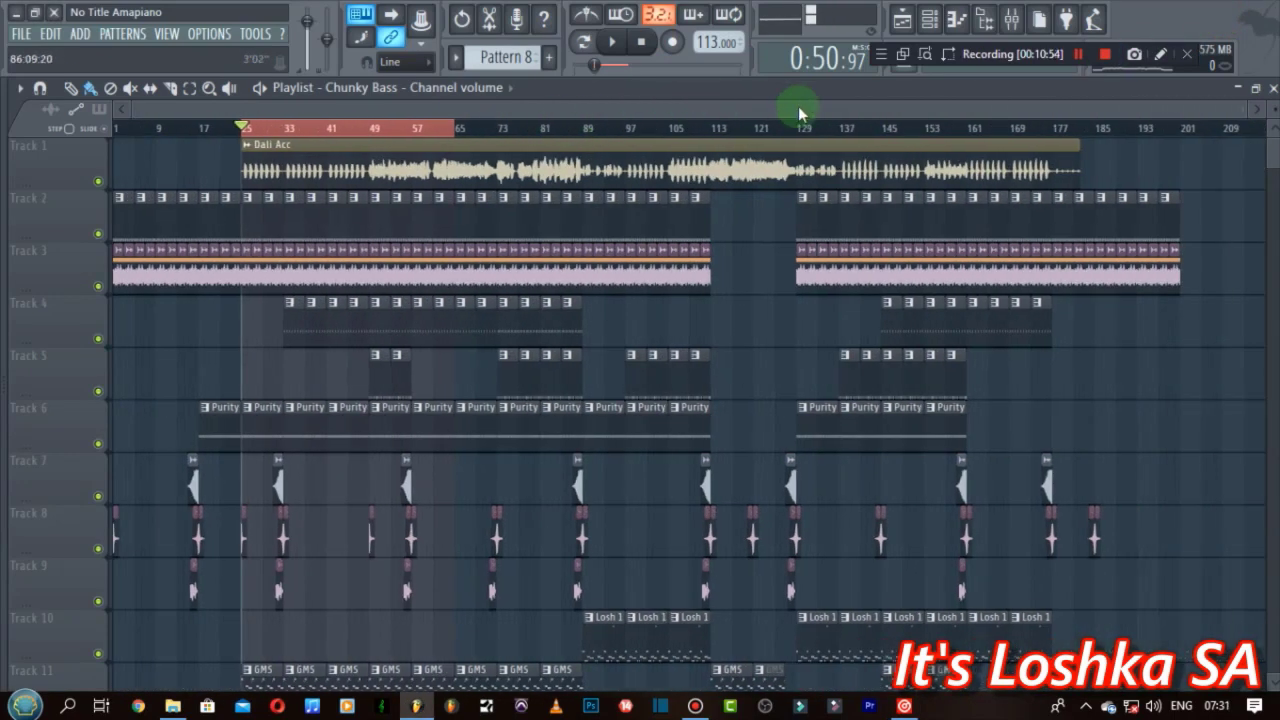
pyautogui.click(800, 110)
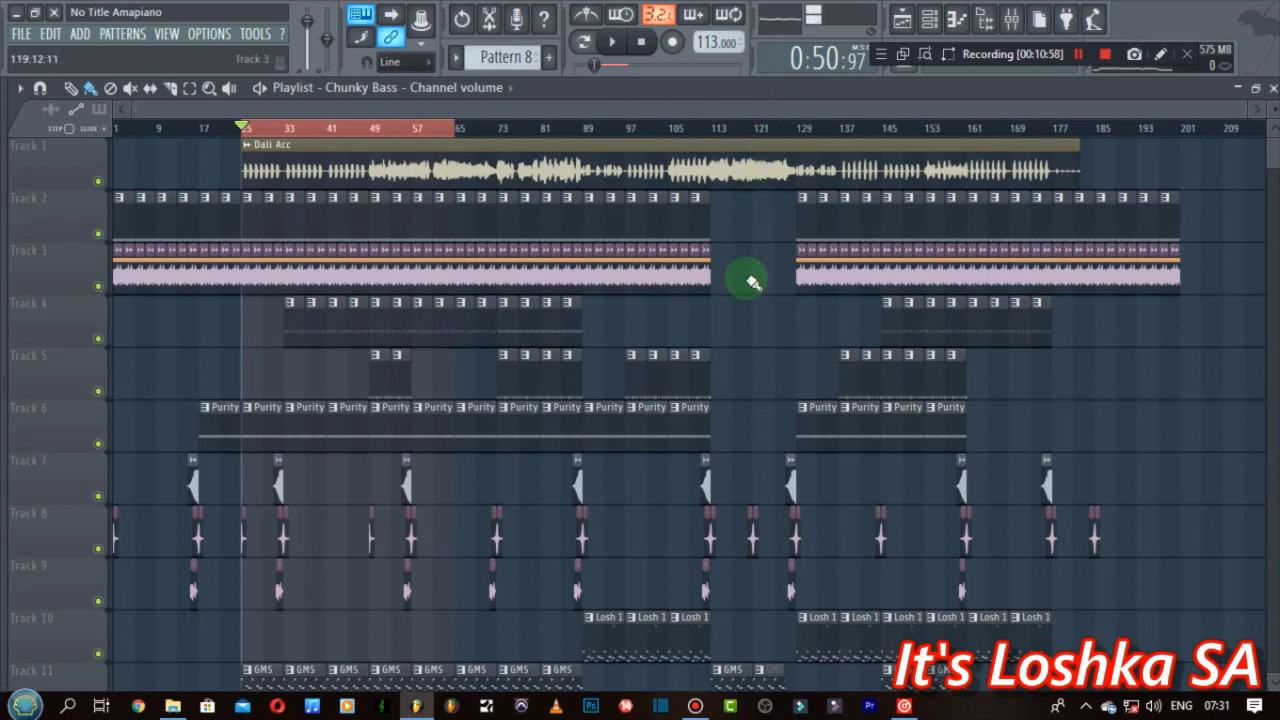
pyautogui.click(443, 175)
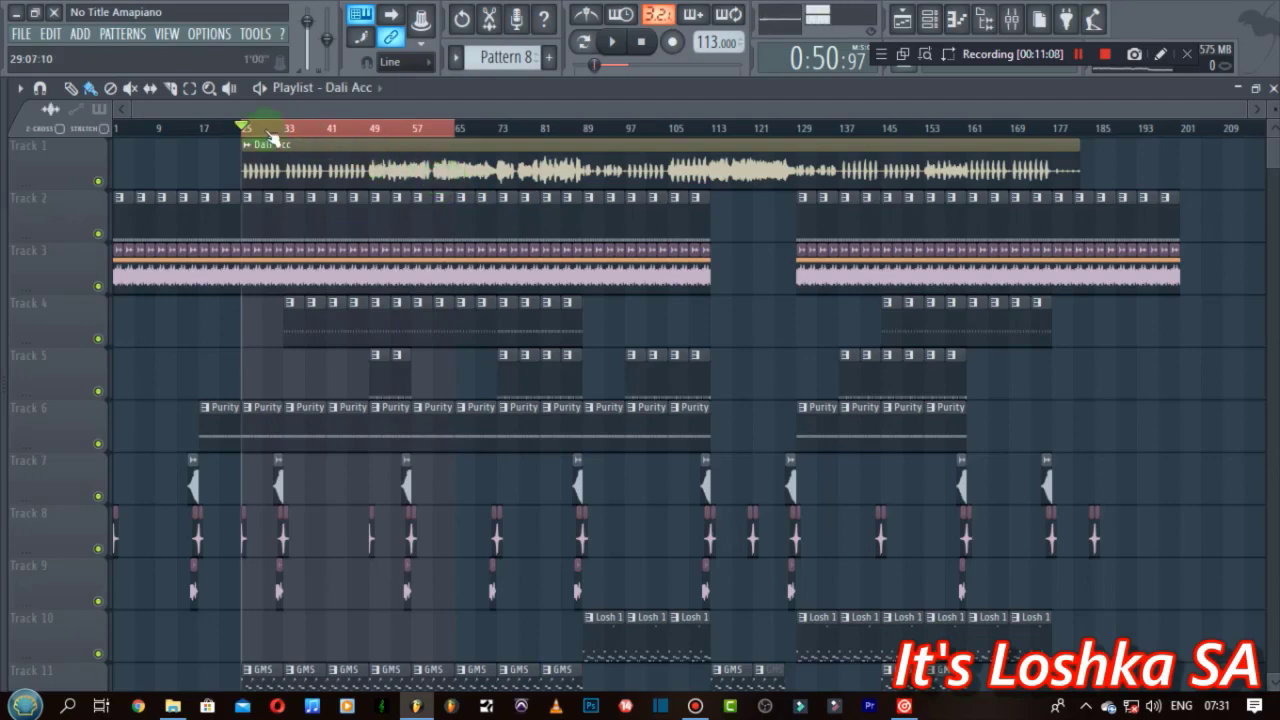
# Step: Move the playlist time selection to the section from about bar 112 to bar 129 and zoom in on it
pyautogui.scroll(3, 268, 135)
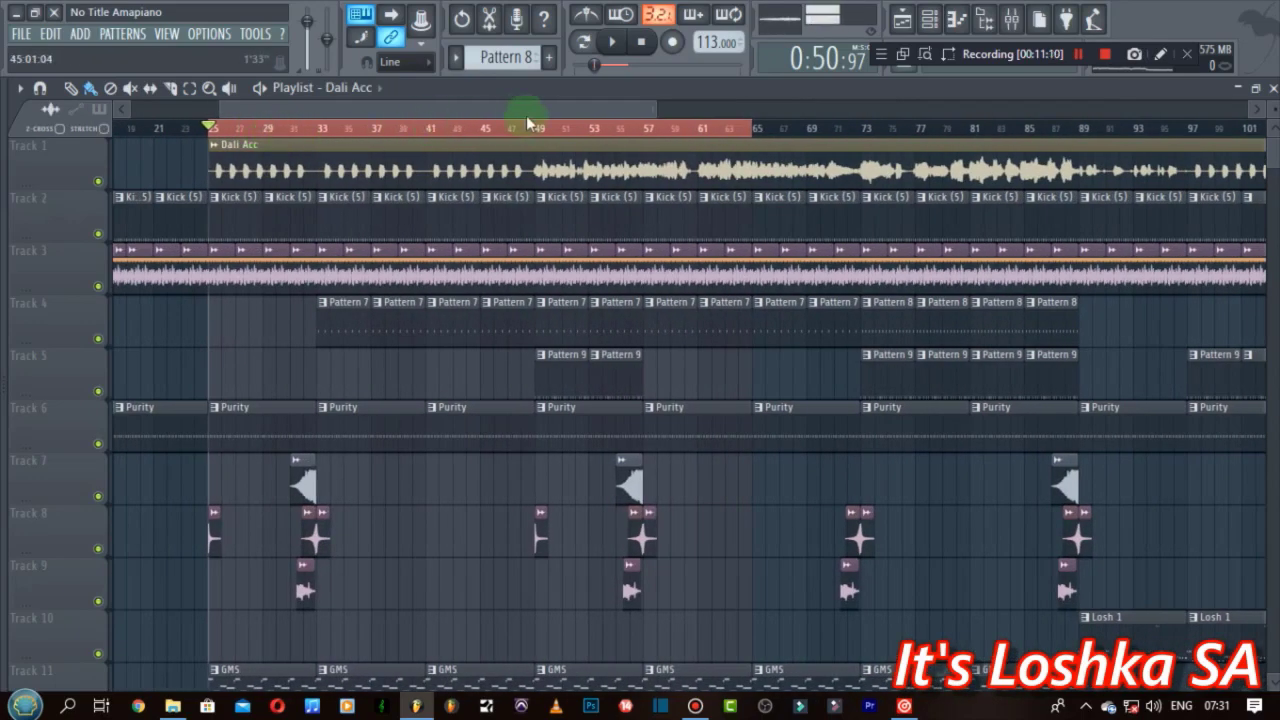
pyautogui.scroll(-4, 540, 135)
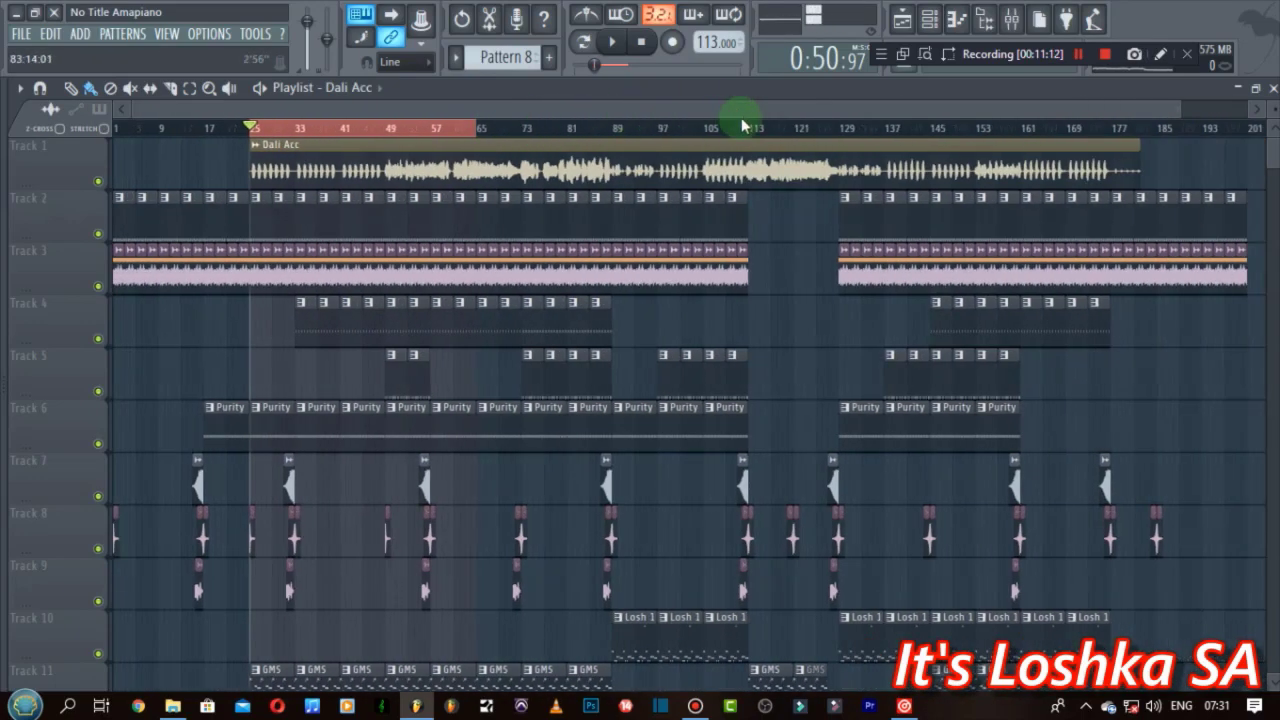
pyautogui.moveTo(755, 137); pyautogui.dragTo(841, 137)
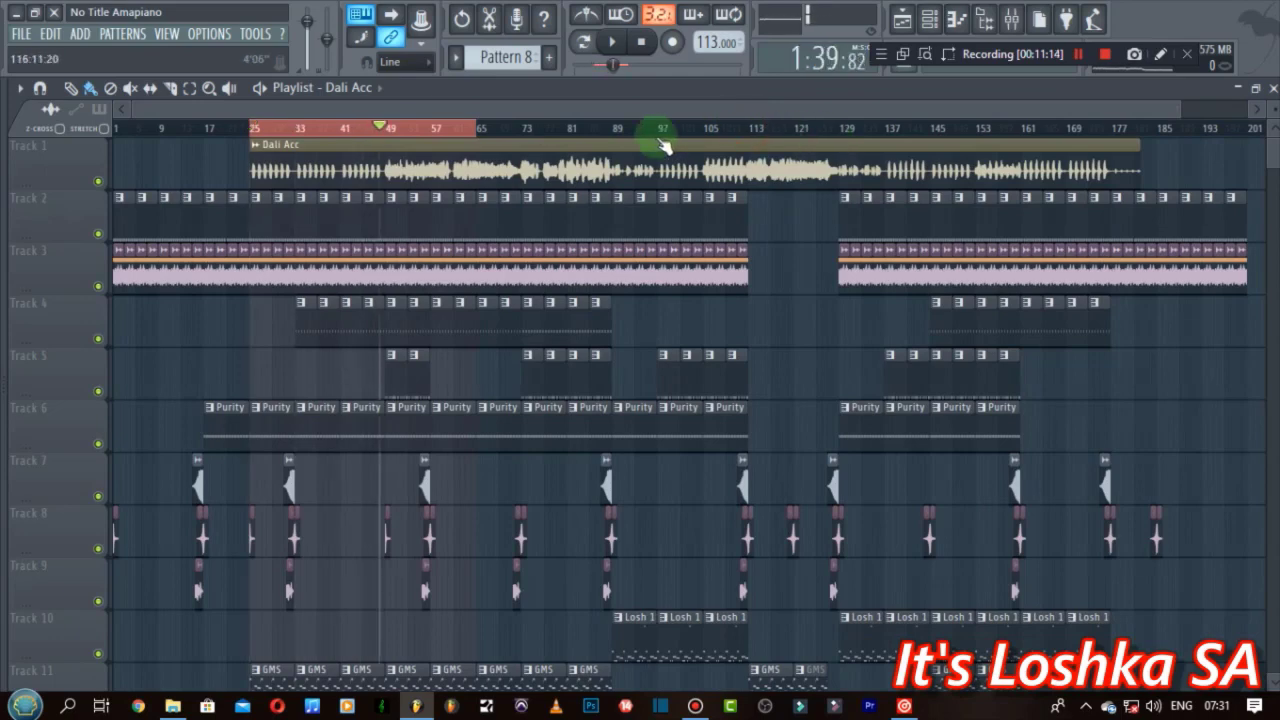
pyautogui.click(757, 136)
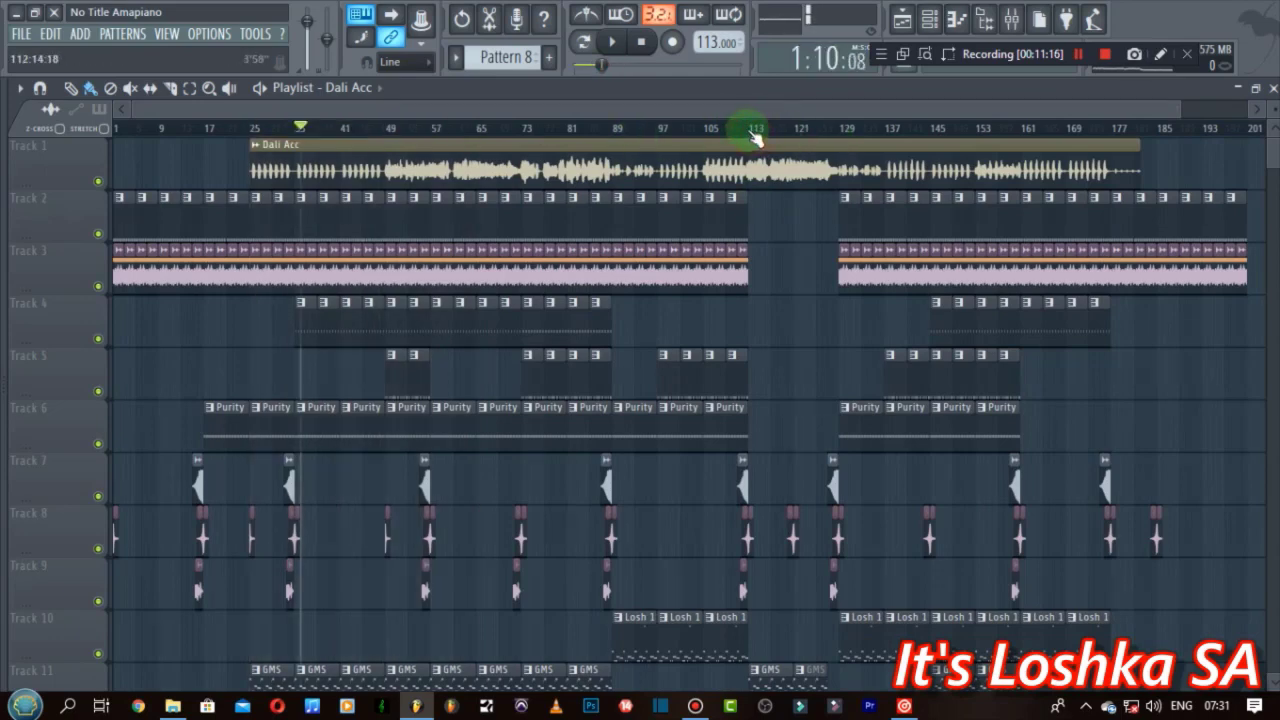
pyautogui.moveTo(752, 135); pyautogui.dragTo(837, 136)
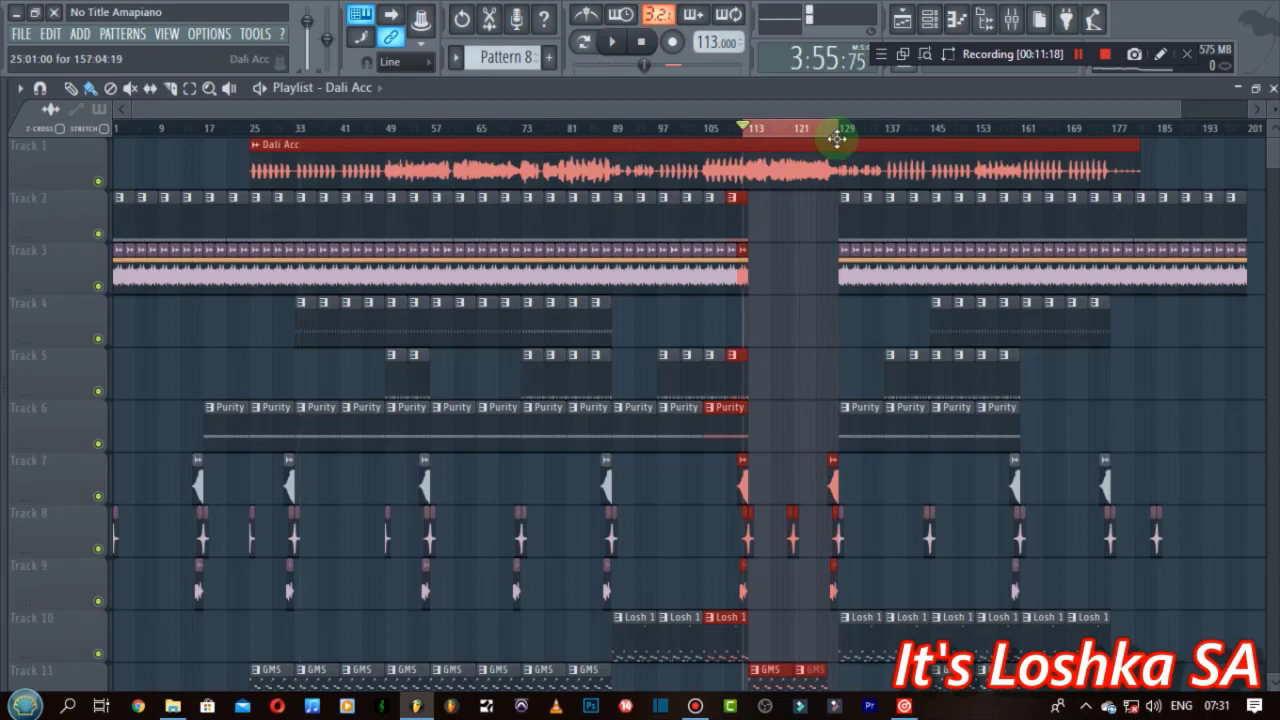
pyautogui.doubleClick(800, 137)
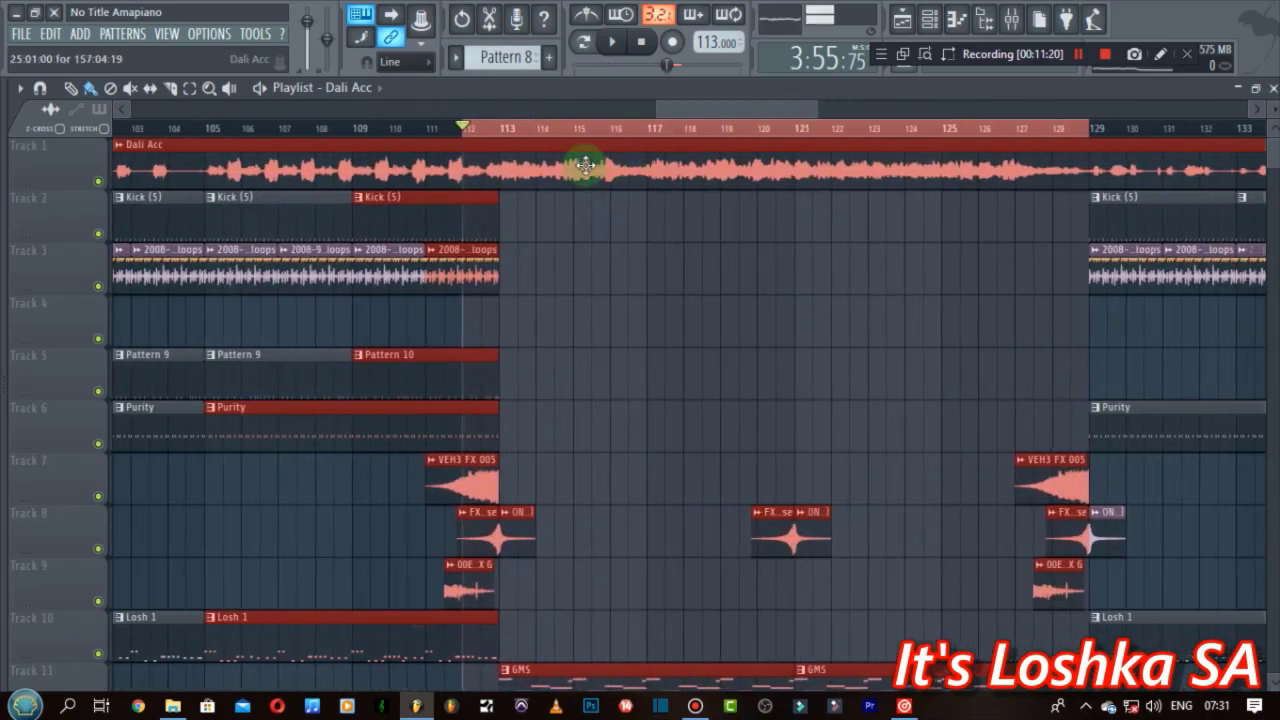
# Step: Deselect the highlighted clips, pick the GMS clip on Track 11 and pick the Dali Acc clip on Track 1
pyautogui.scroll(-5, 633, 376)
pyautogui.rightClick(621, 310)
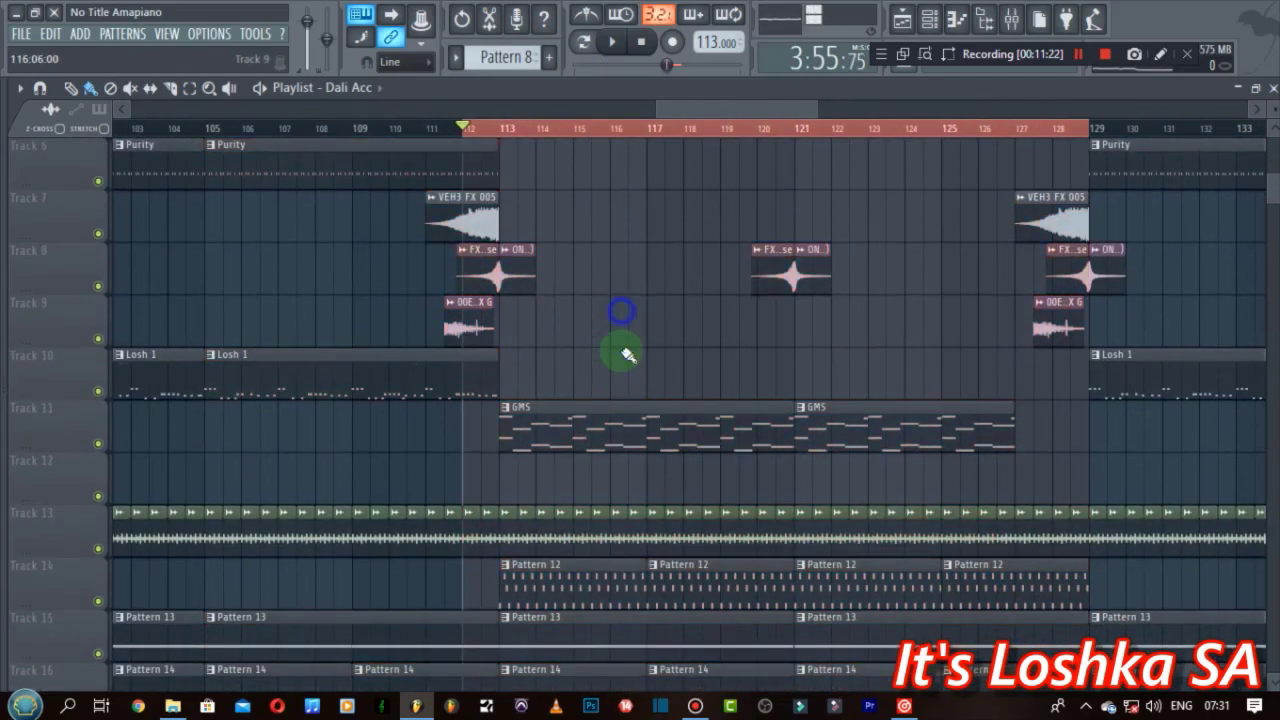
pyautogui.click(611, 432)
pyautogui.scroll(5, 620, 323)
pyautogui.click(630, 171)
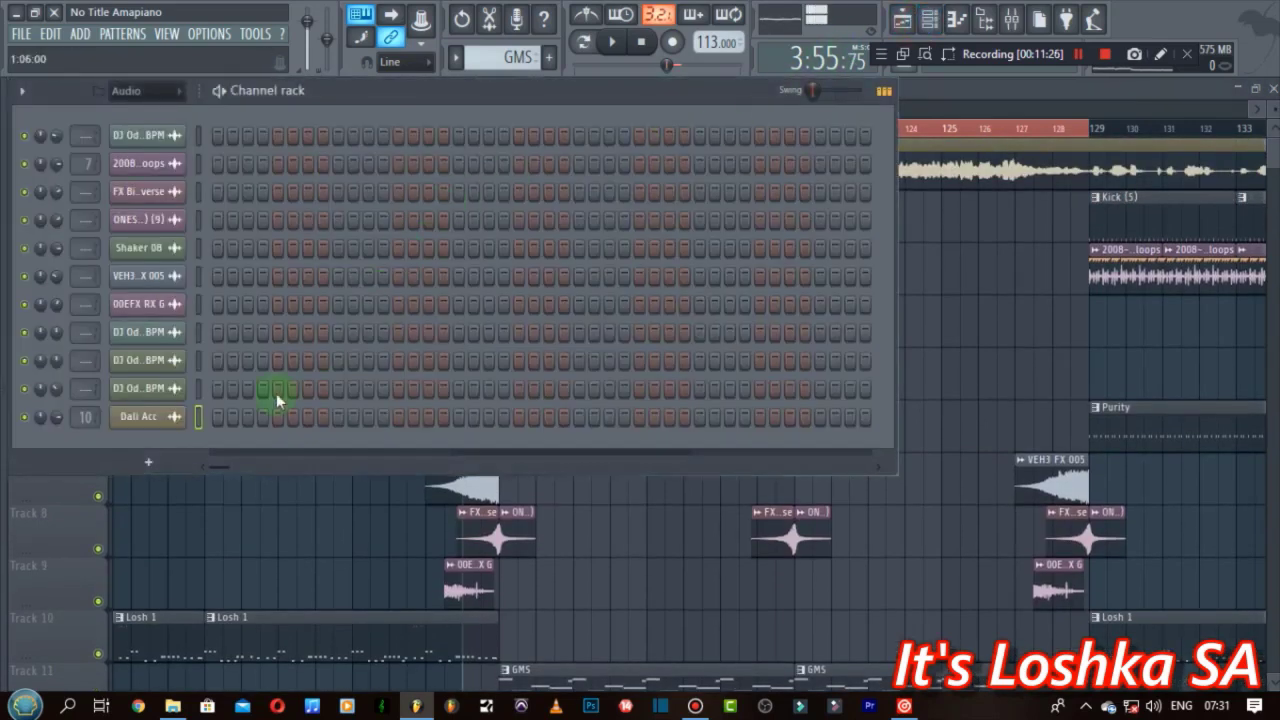
# Step: Inspect the Fruity parametric EQ 2 and Fruity Reeverb 2 effects on the Dali Acc mixer insert, and return to the playlist
pyautogui.click(996, 34)
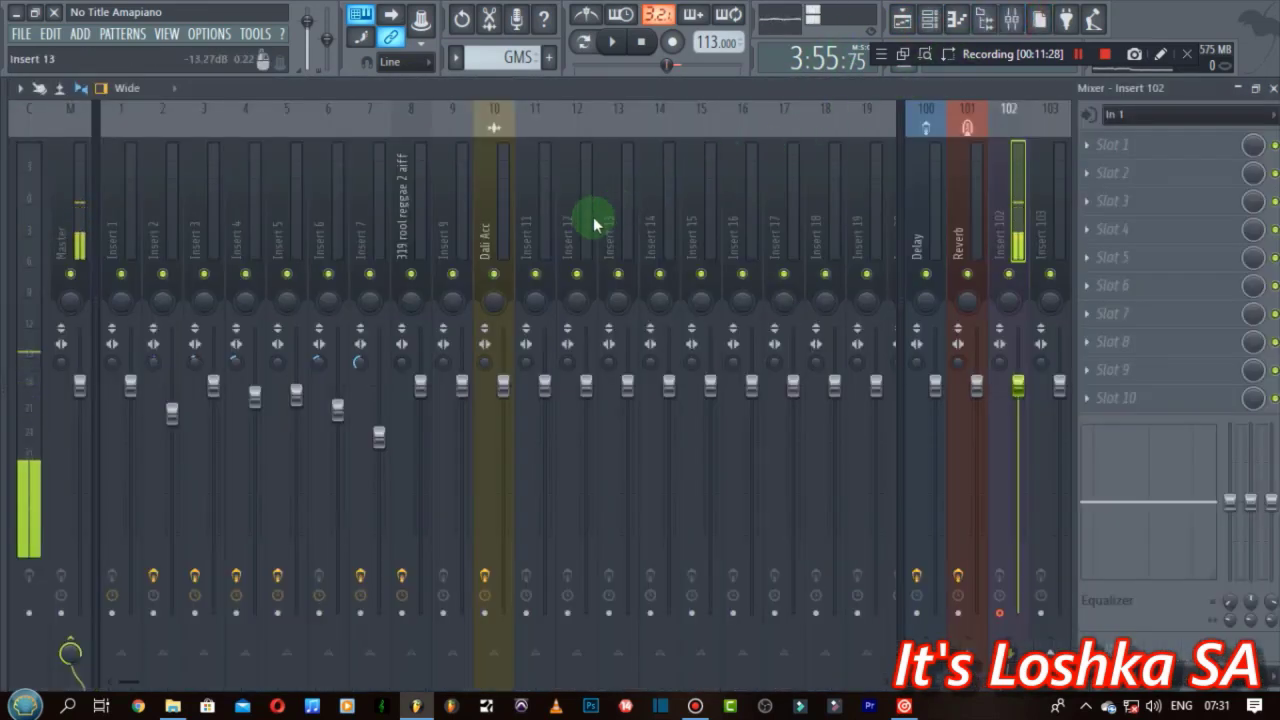
pyautogui.click(505, 207)
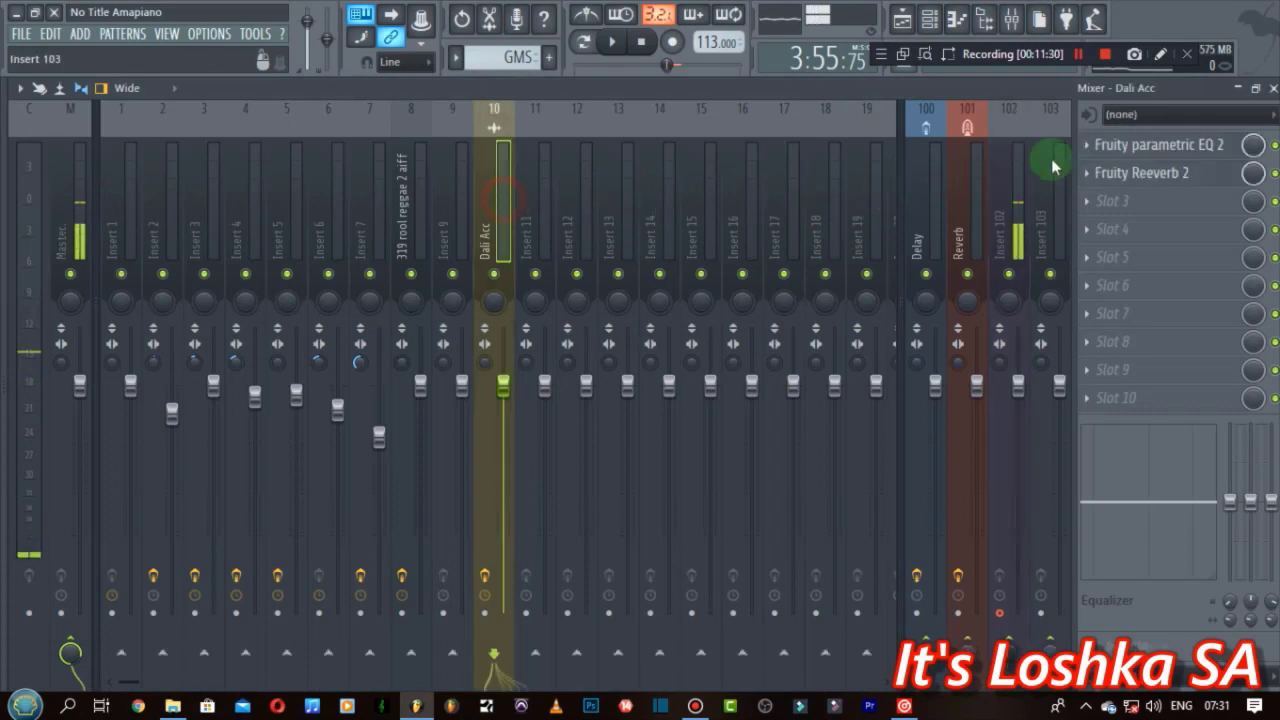
pyautogui.click(1140, 146)
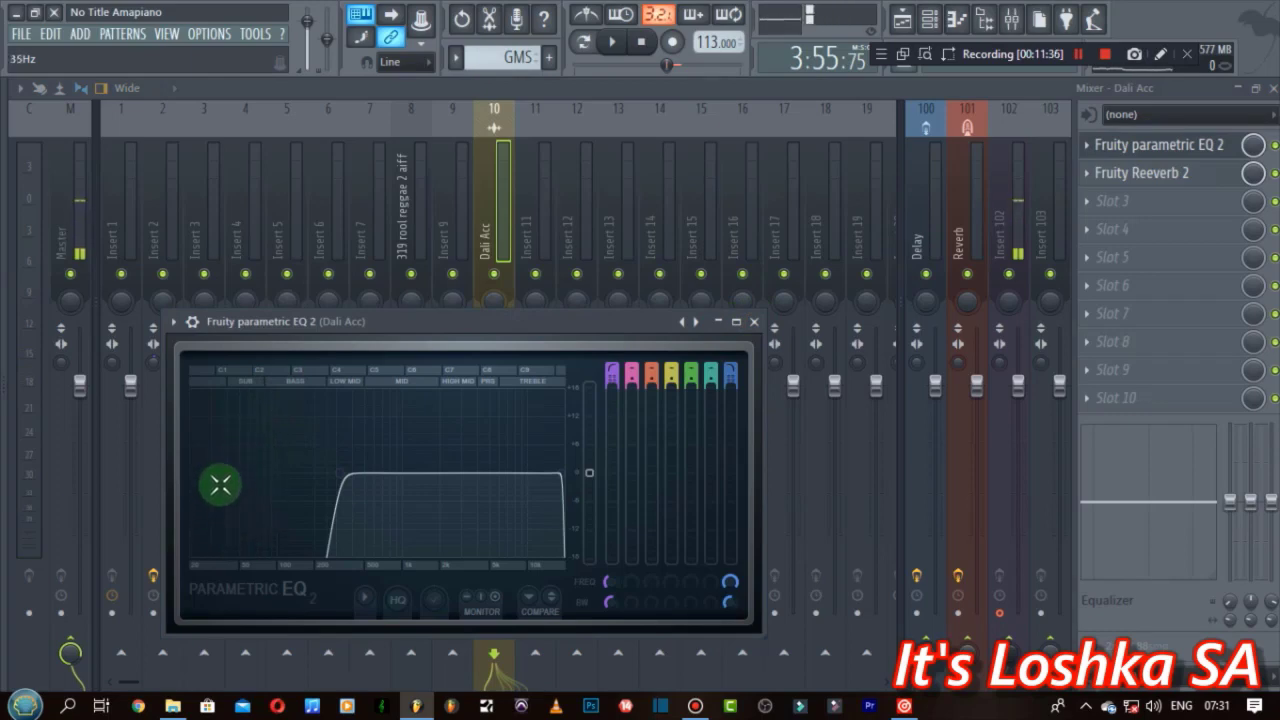
pyautogui.moveTo(398, 328); pyautogui.dragTo(478, 301)
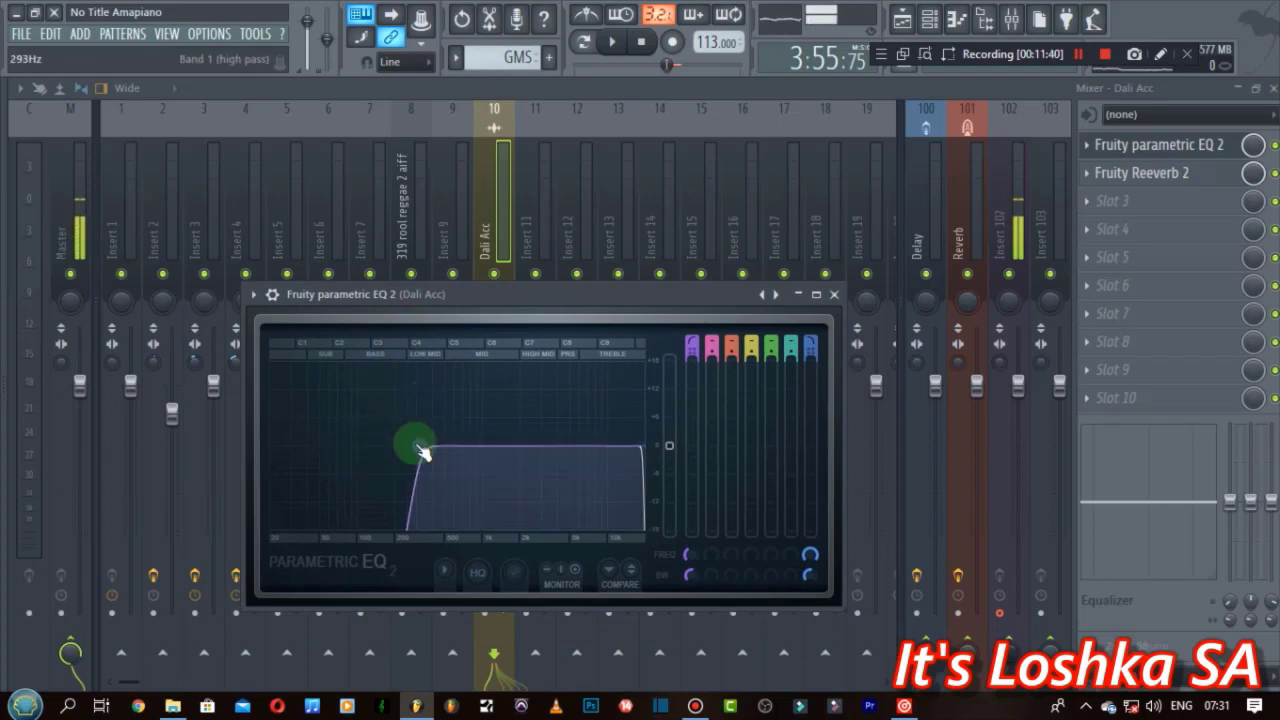
pyautogui.click(833, 297)
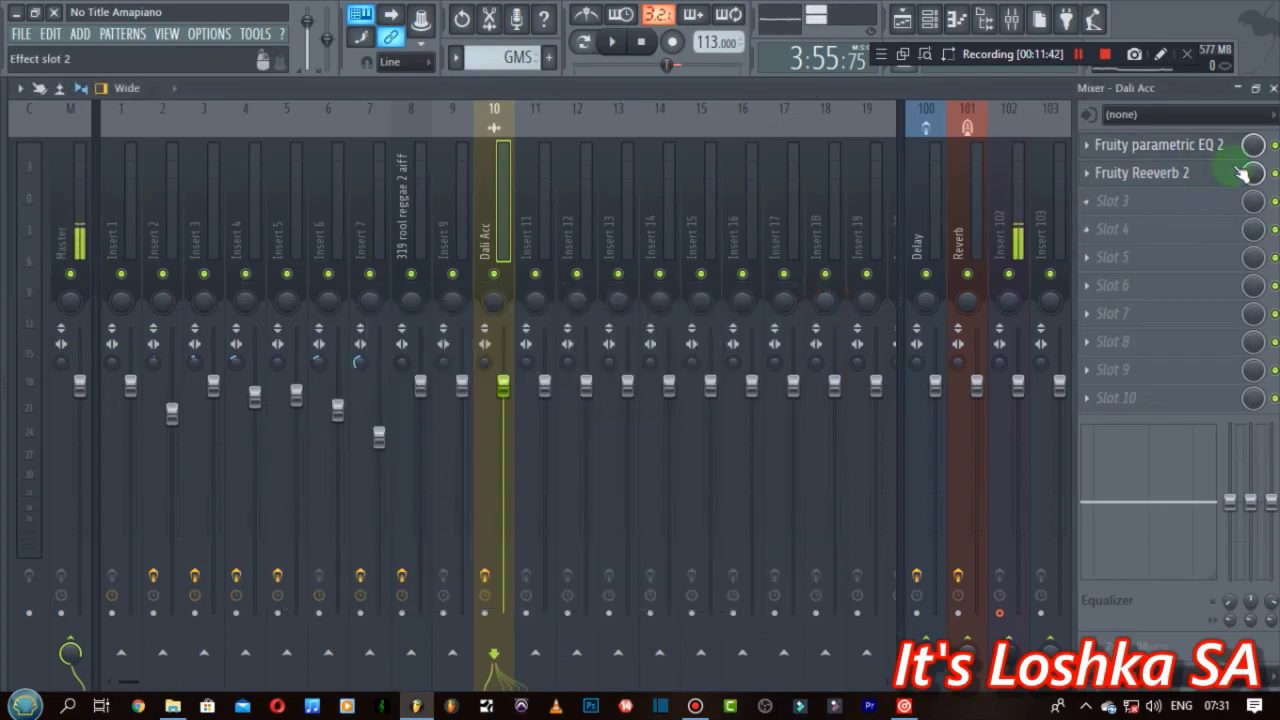
pyautogui.click(1192, 174)
pyautogui.click(1192, 174)
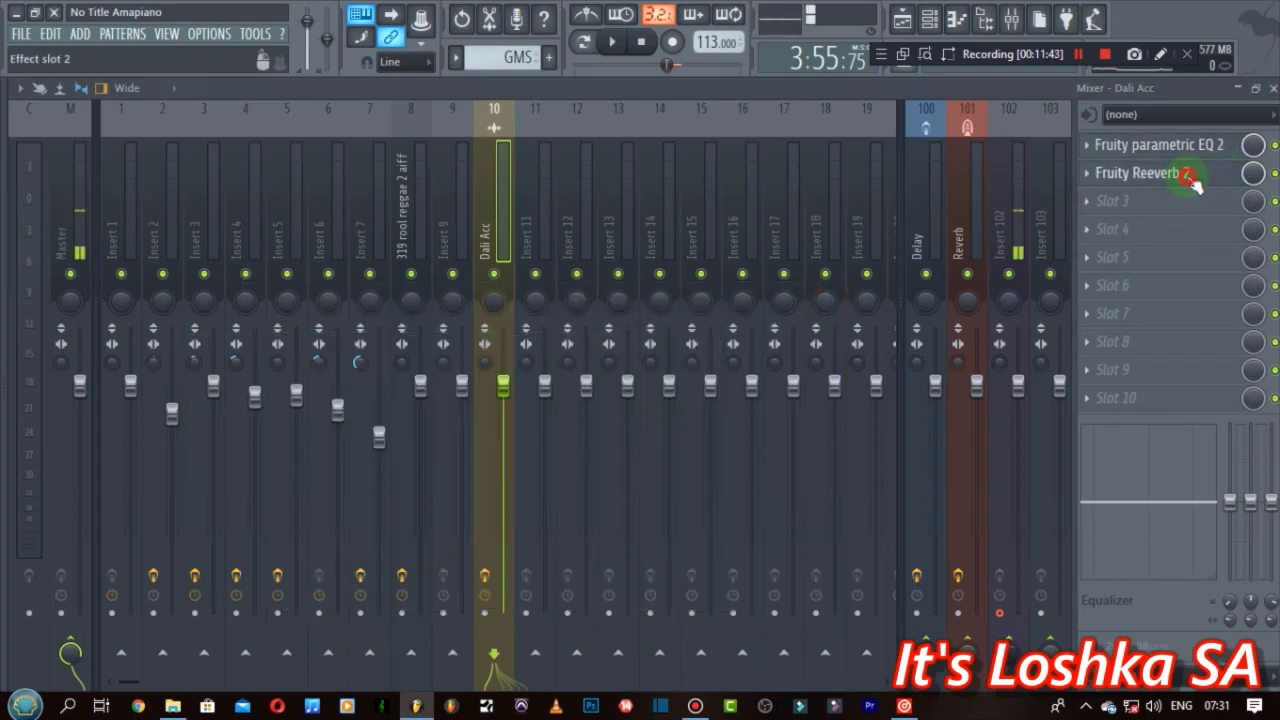
pyautogui.click(902, 18)
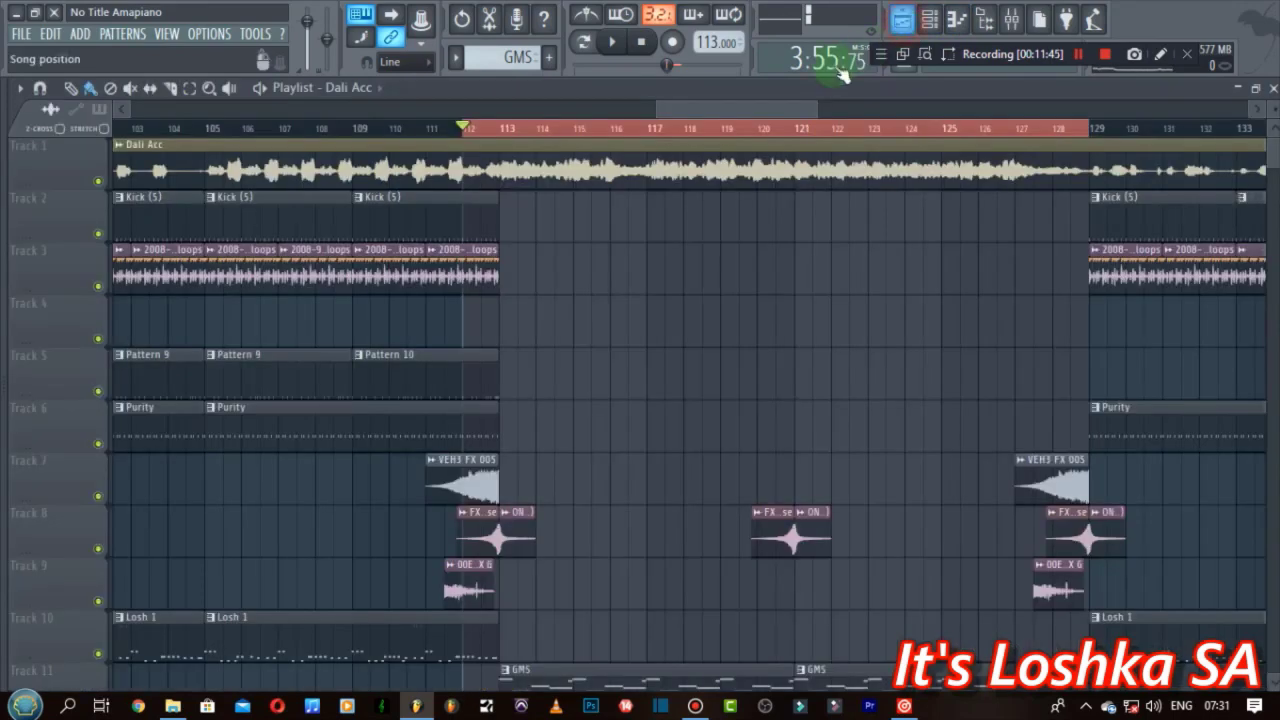
# Step: Start the time selection at bar 113, solo Track 1 and audition the Dali Acc vocal from there
pyautogui.doubleClick(500, 128)
pyautogui.rightClick(88, 188)
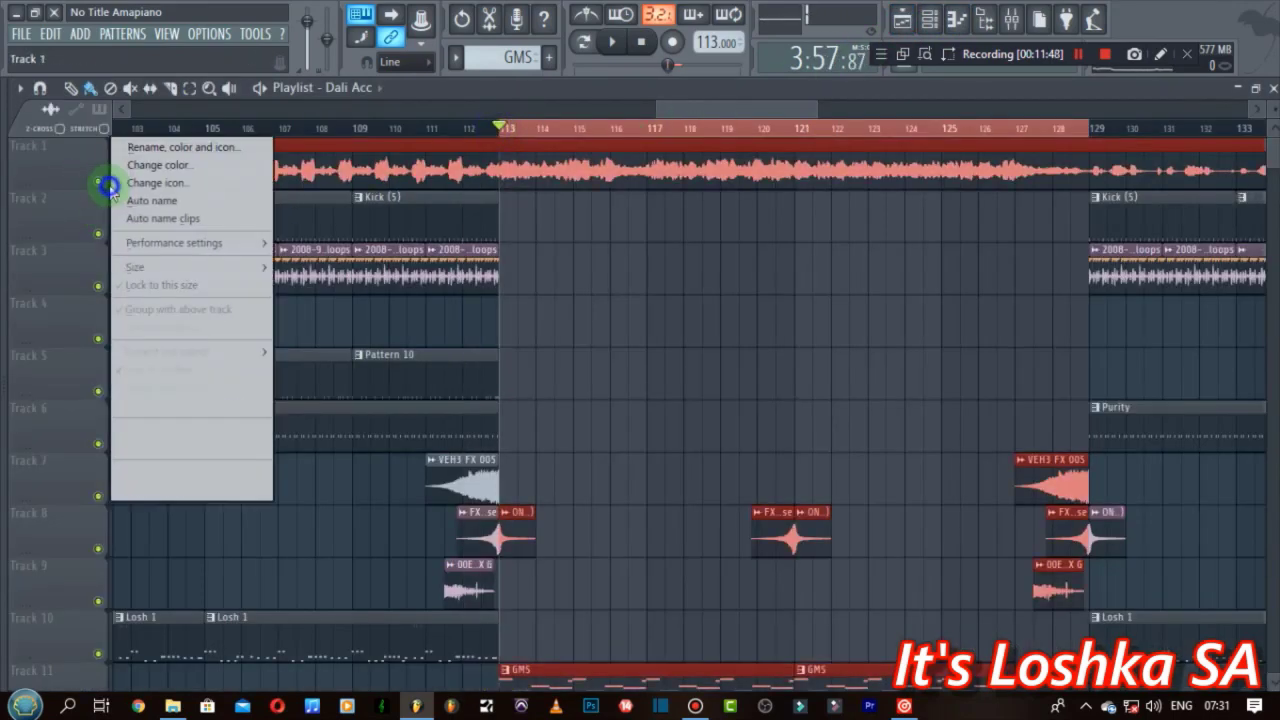
pyautogui.click(99, 182)
pyautogui.rightClick(98, 181)
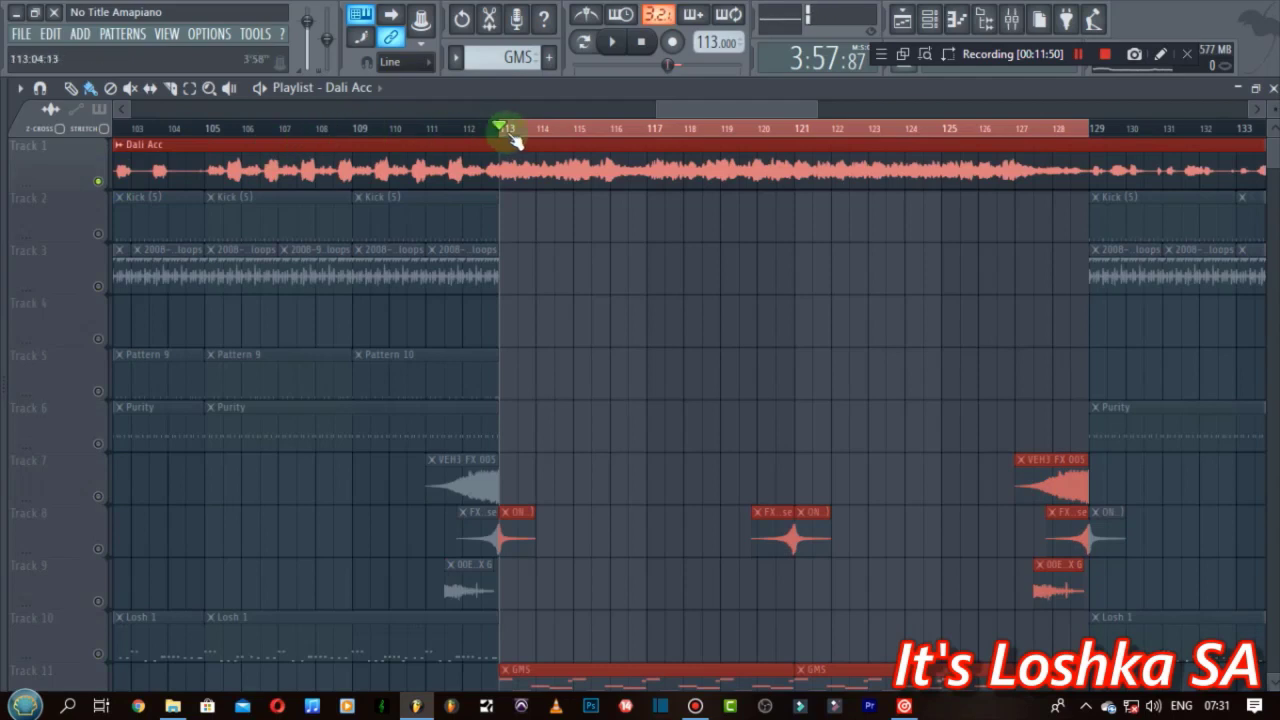
pyautogui.press('space')
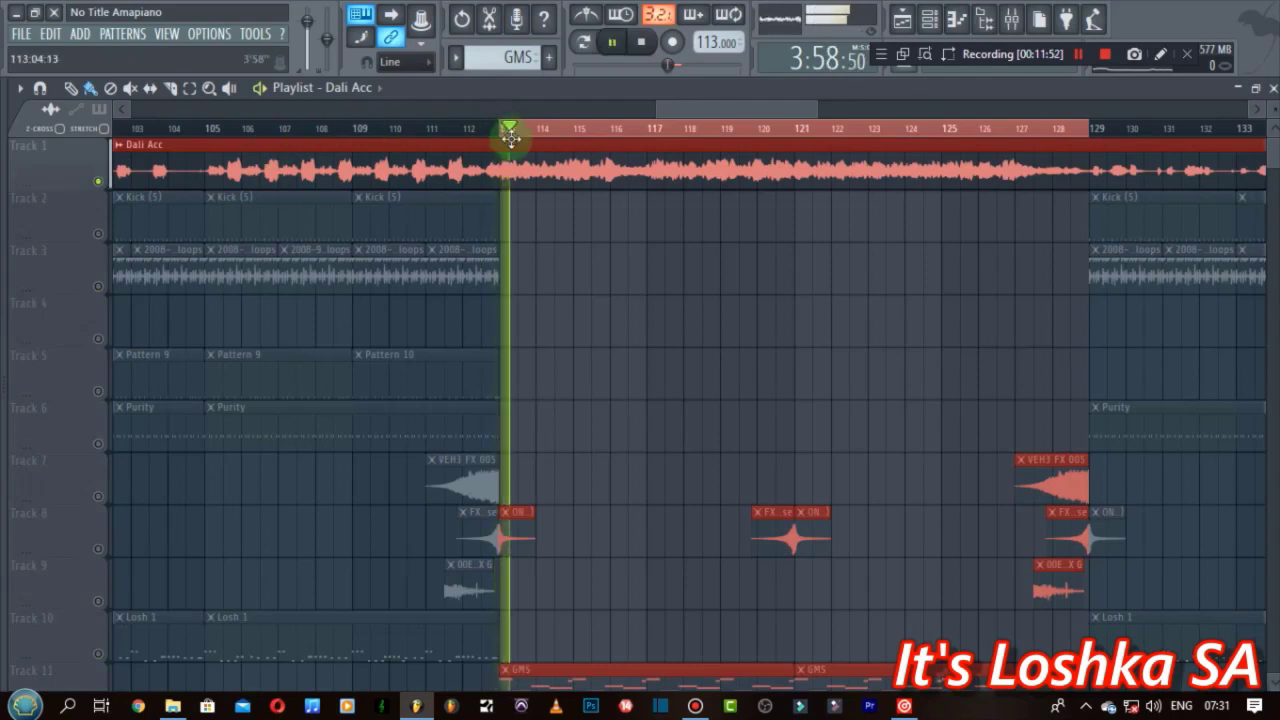
pyautogui.press('space')
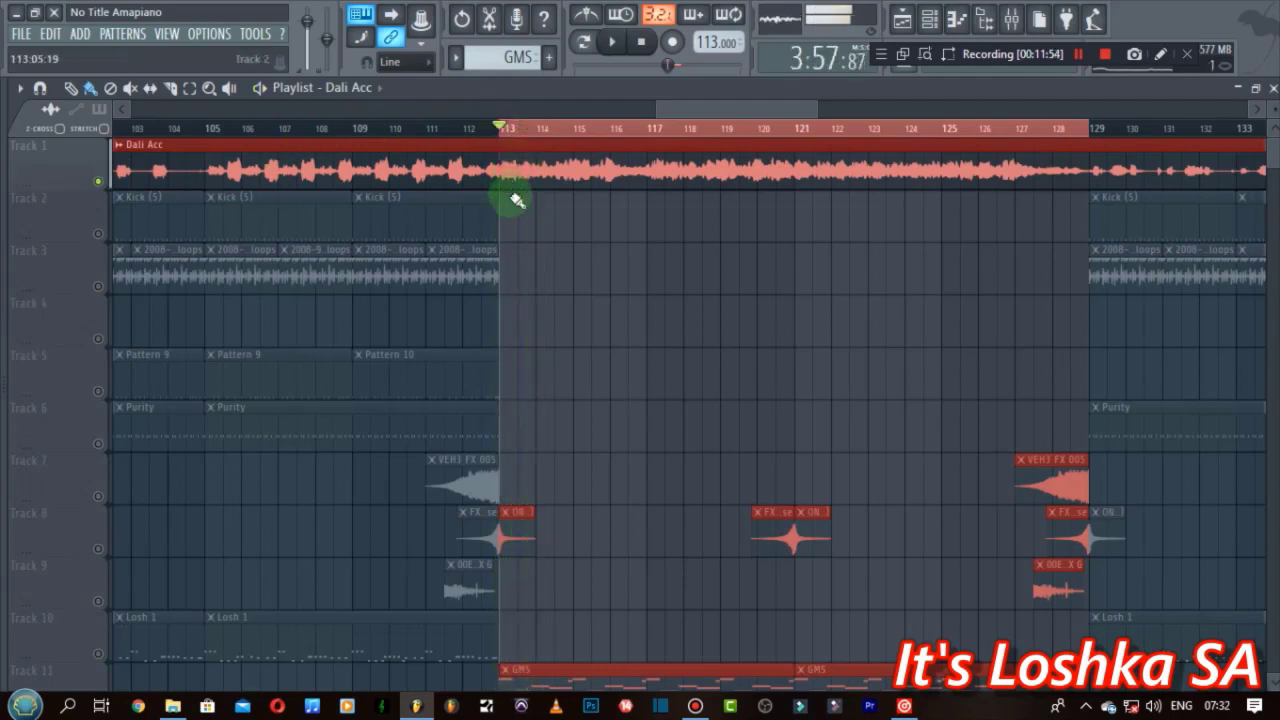
# Step: Replay the soloed vocal from bar 113, check its mixer insert during playback, and audition it again from the playlist
pyautogui.press('space')
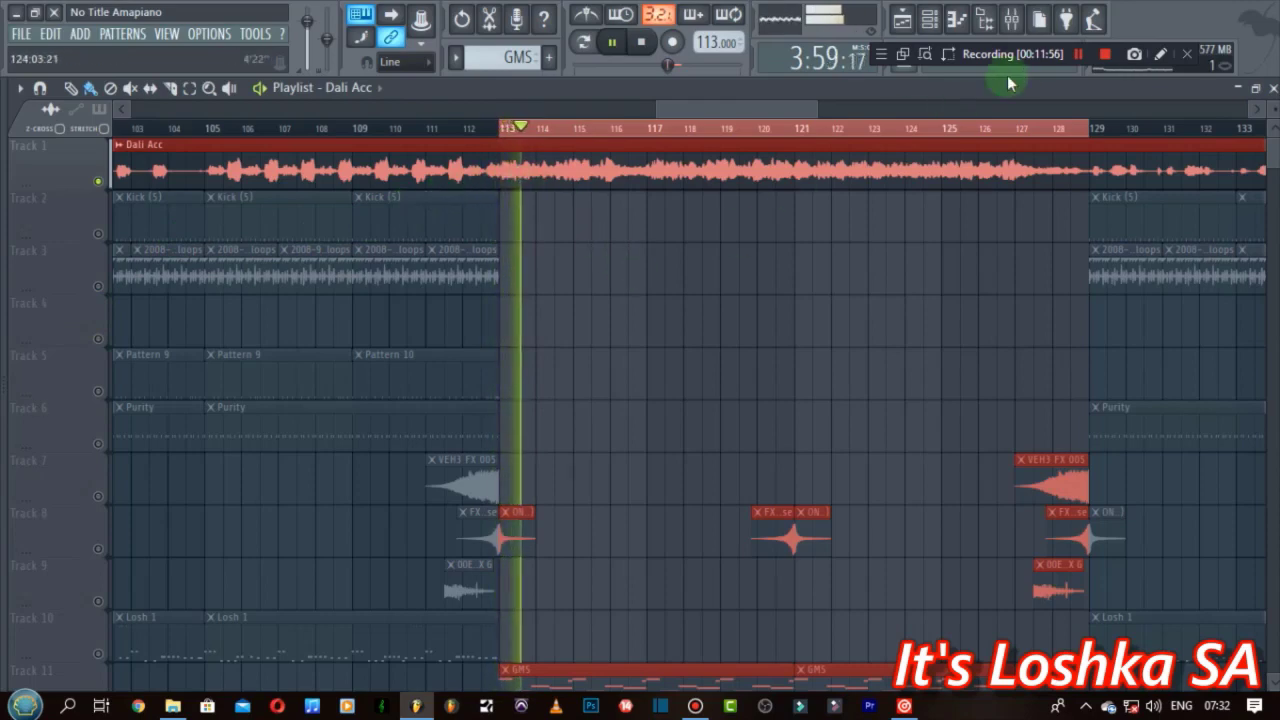
pyautogui.click(1013, 22)
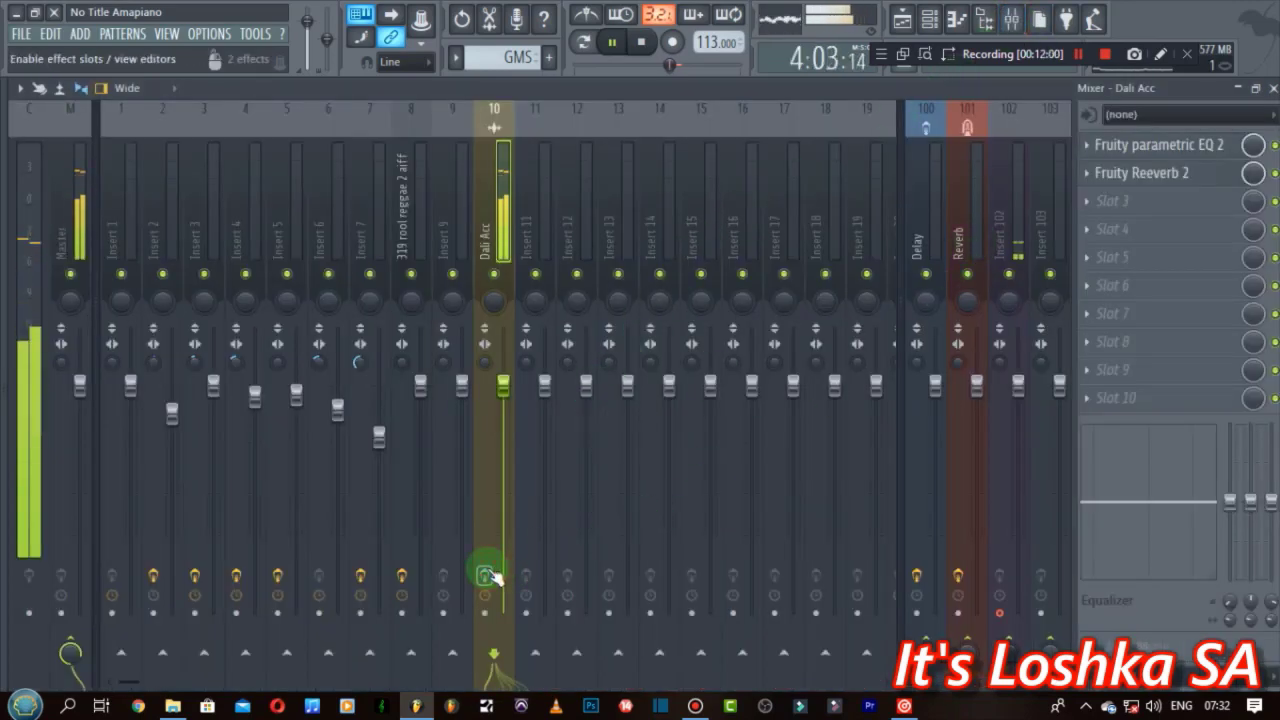
pyautogui.press('space')
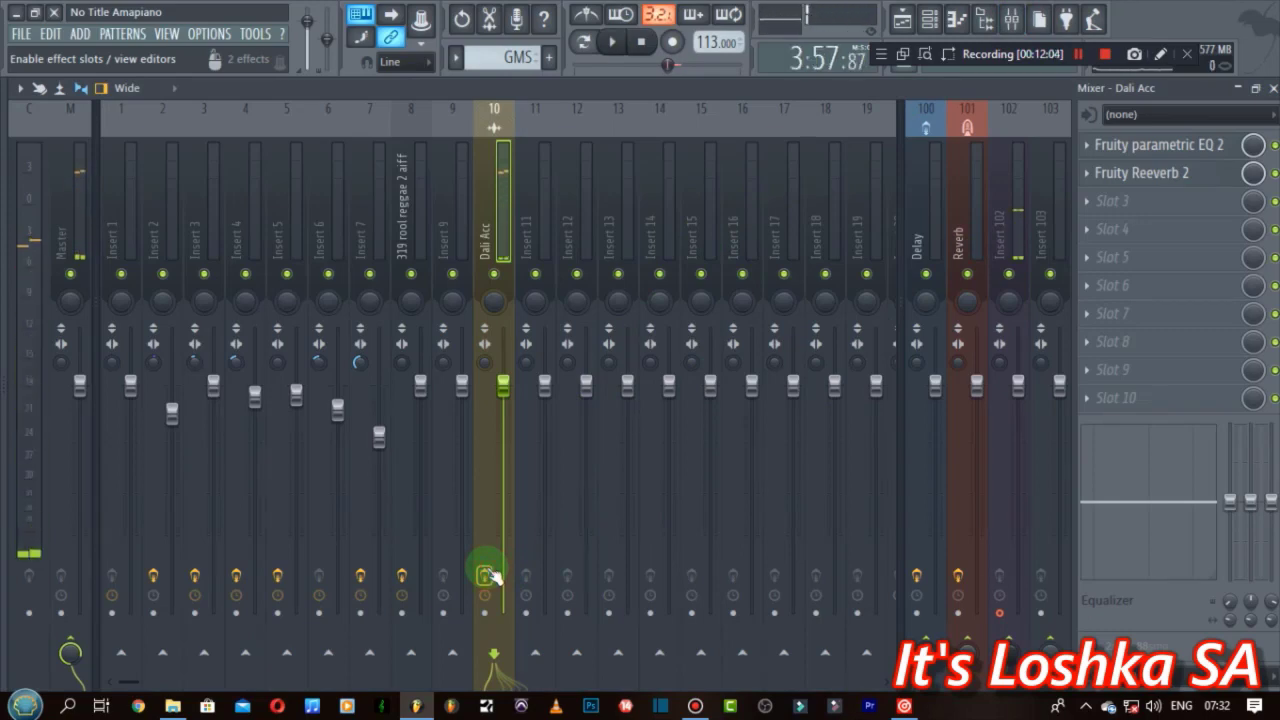
pyautogui.click(902, 19)
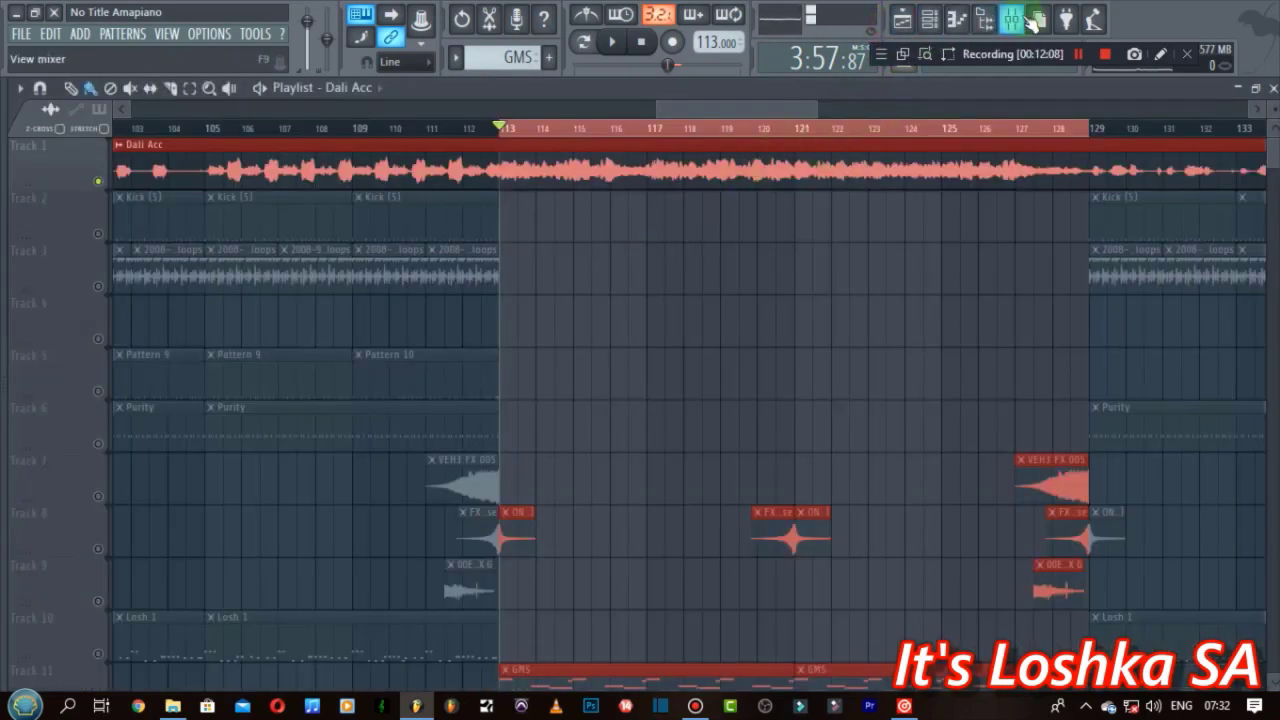
pyautogui.press('space')
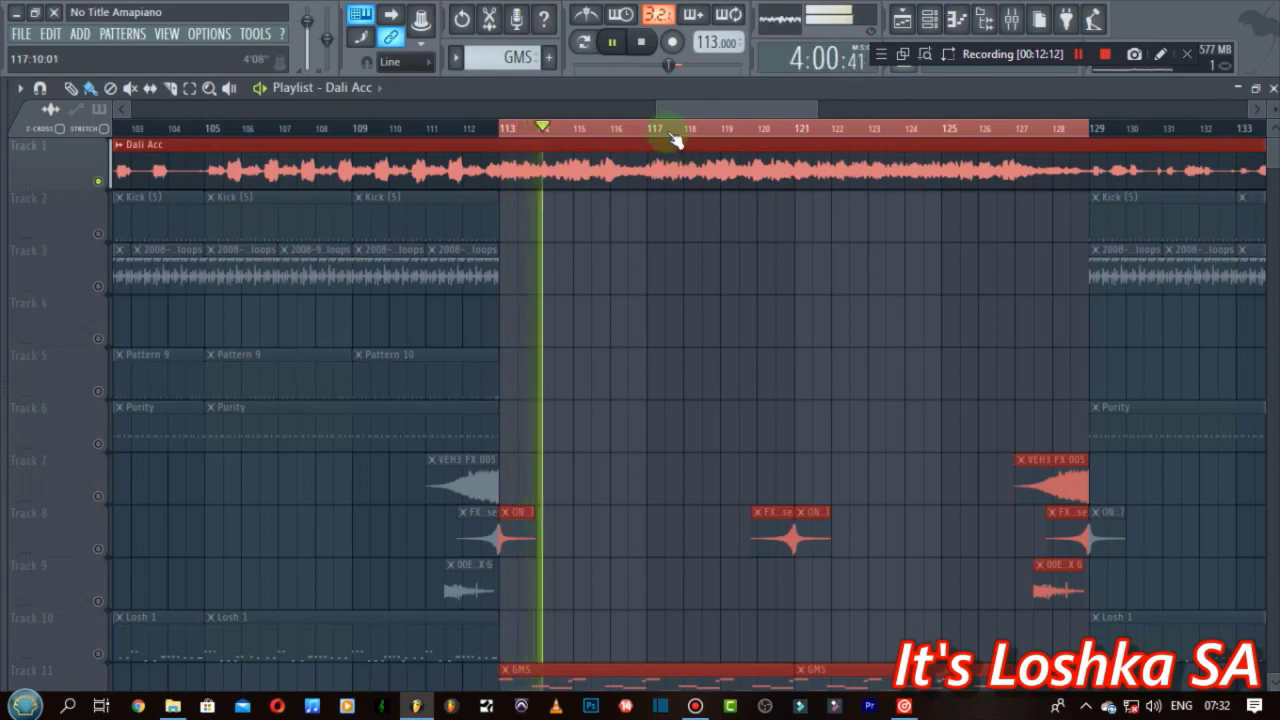
# Step: Stop the playback, re-enable all playlist tracks and pick the GMS clip at bar 113 on Track 11
pyautogui.press('space')
pyautogui.scroll(-4, 434, 271)
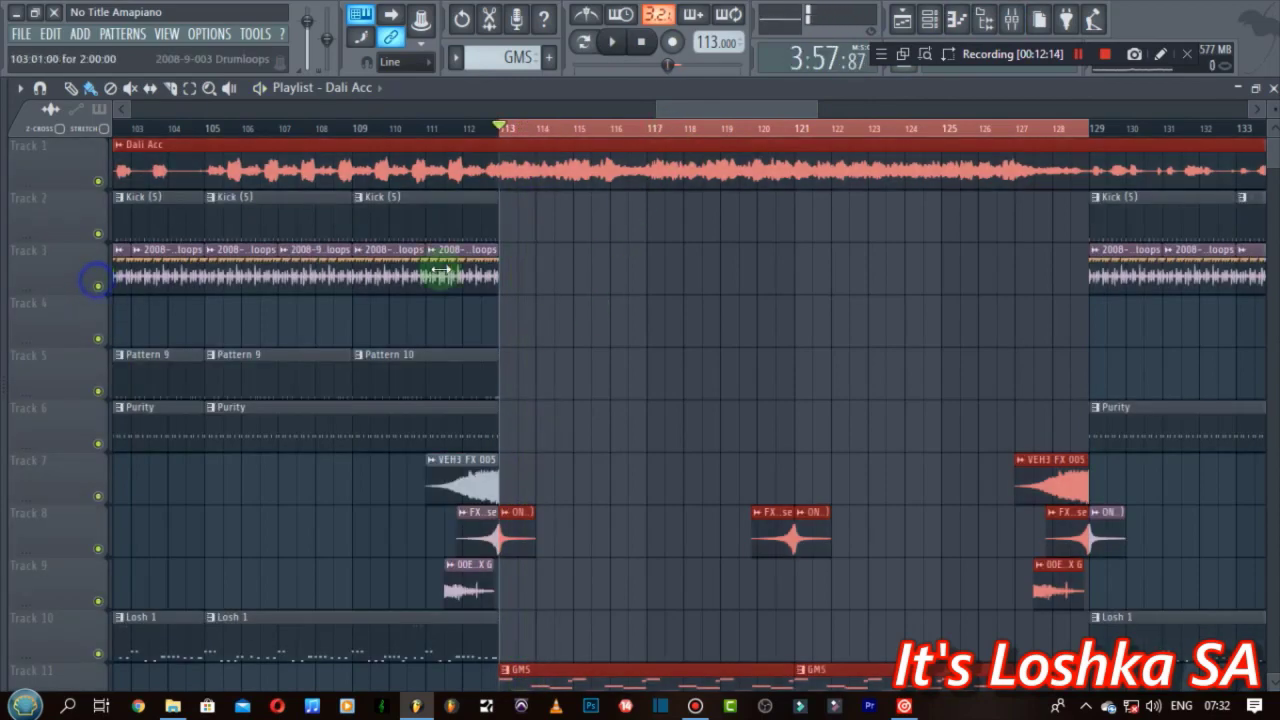
pyautogui.click(576, 492)
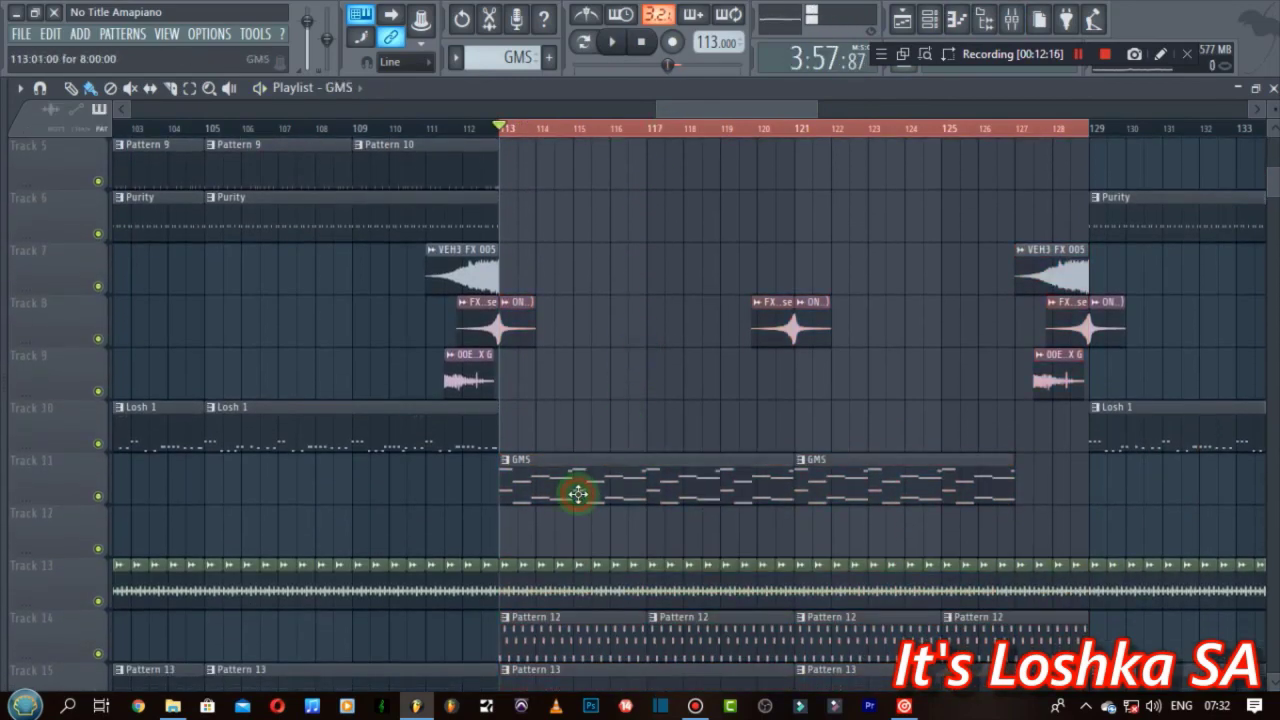
# Step: Play the section from bar 113 briefly, stop it, and look over the playlist arrangement around the break
pyautogui.press('space')
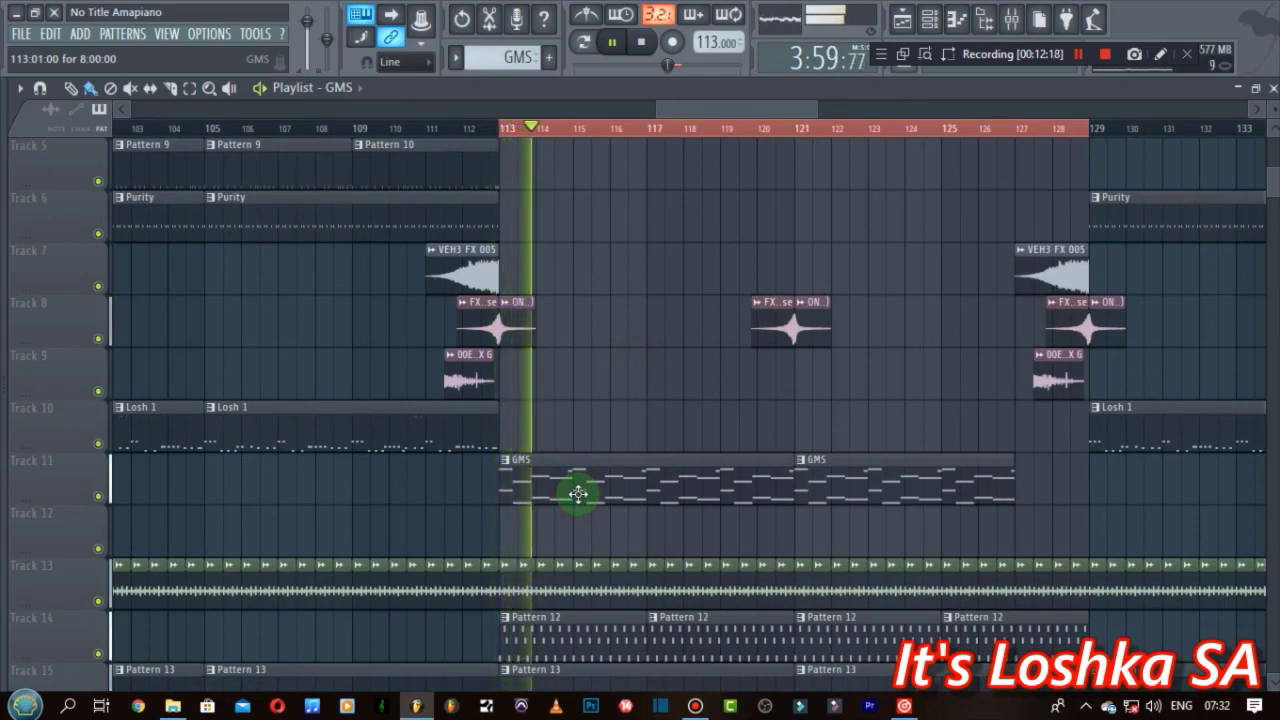
pyautogui.press('space')
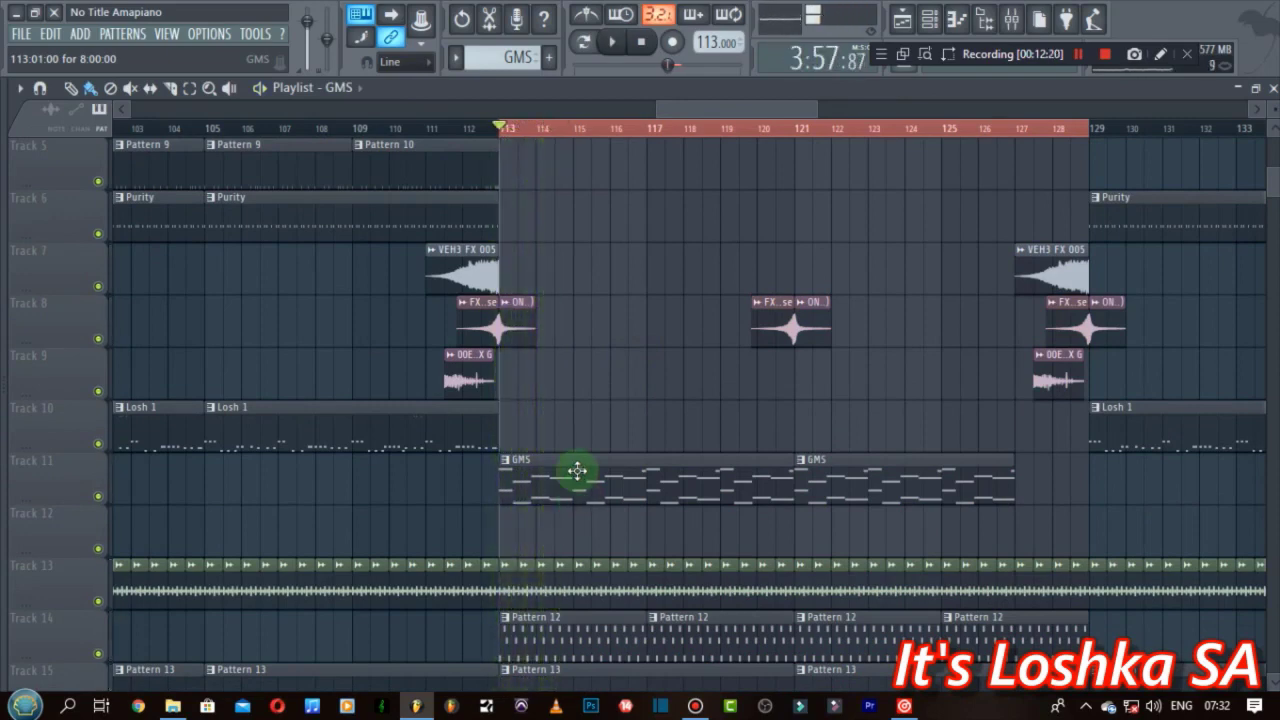
pyautogui.scroll(-1, 570, 133)
pyautogui.scroll(-1, 570, 133)
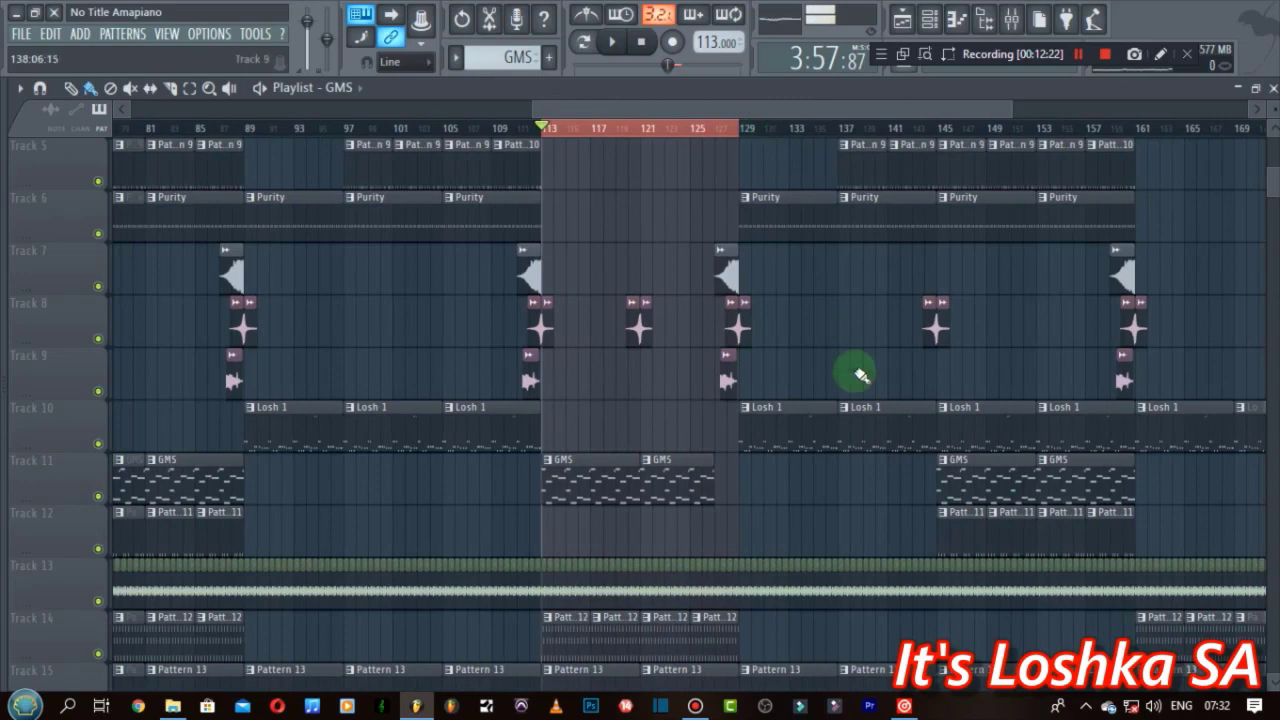
pyautogui.scroll(3, 835, 352)
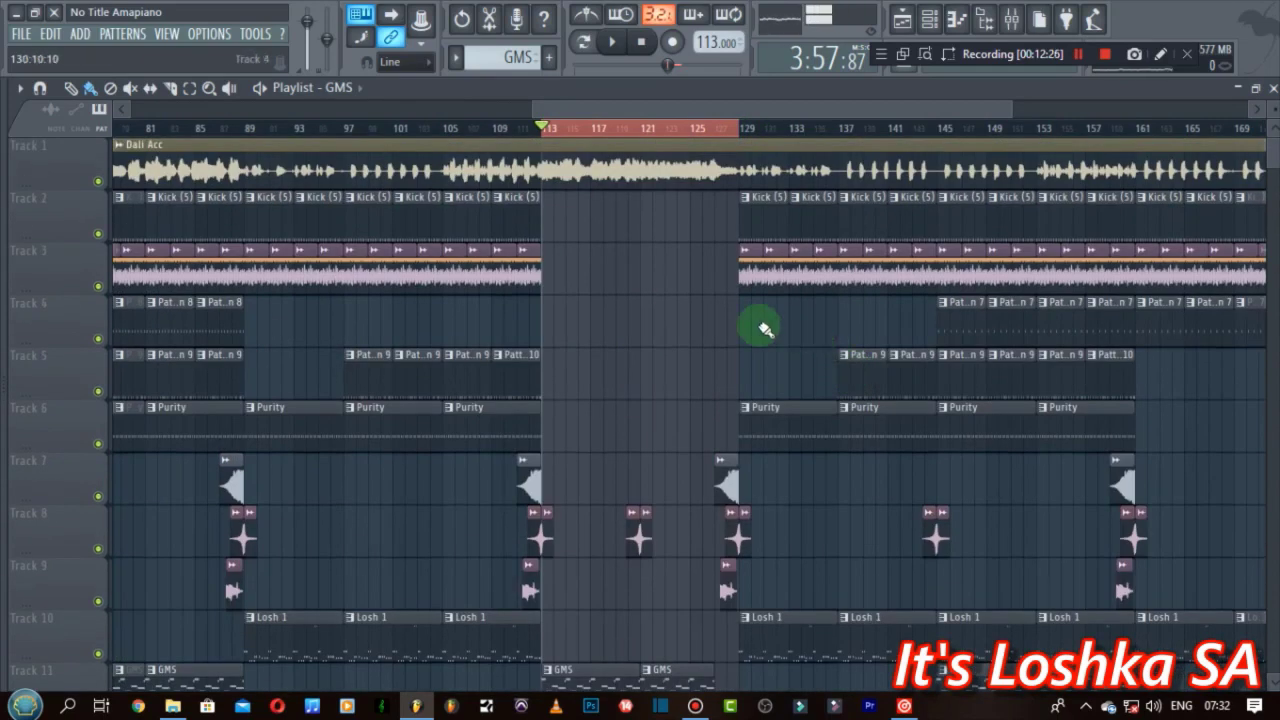
pyautogui.scroll(-2, 672, 133)
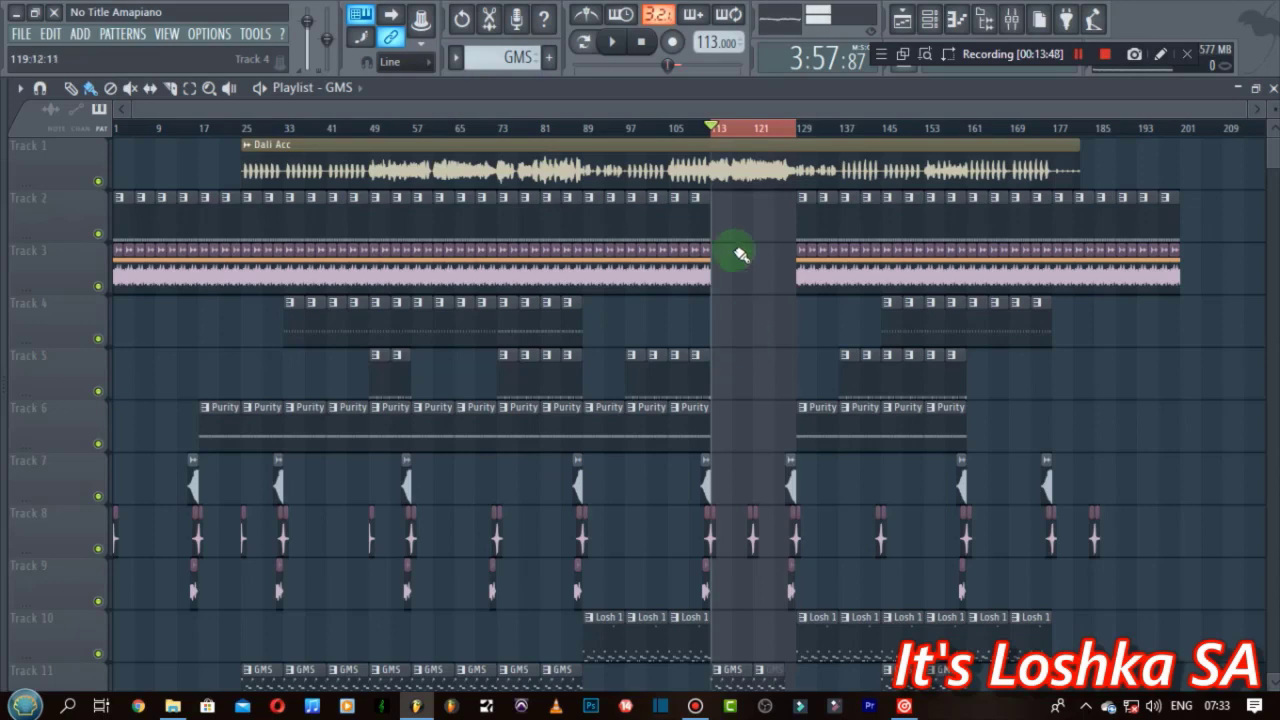
# Step: Pick the Dali Acc clip on Track 1 and examine how the vocal lines up with the break between bars 113 and 129
pyautogui.click(765, 175)
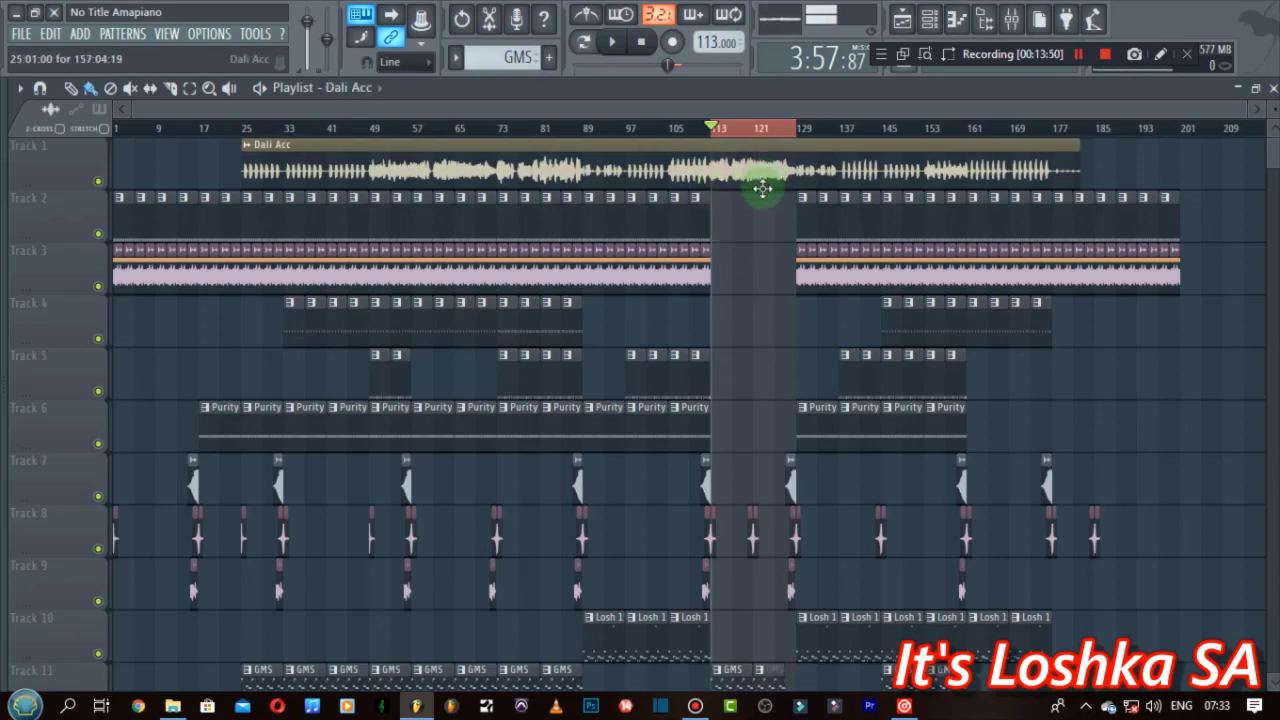
pyautogui.click(753, 236)
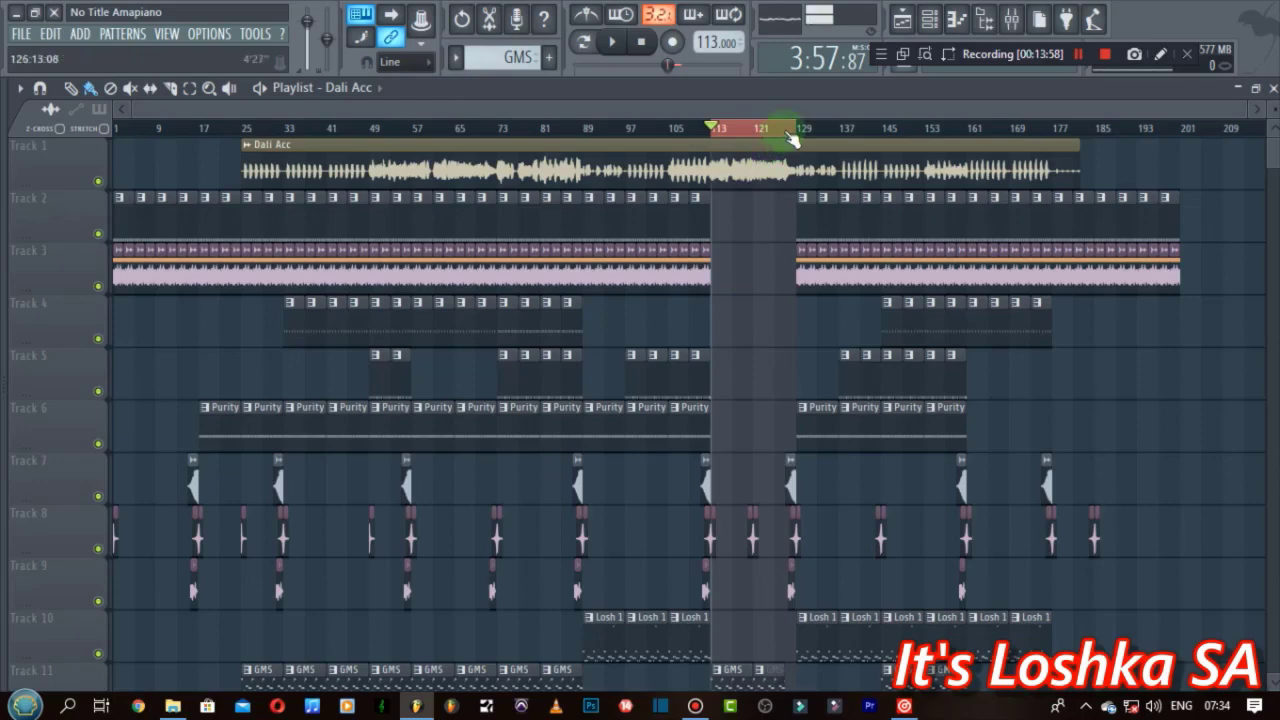
pyautogui.scroll(1, 790, 137)
pyautogui.scroll(4, 790, 137)
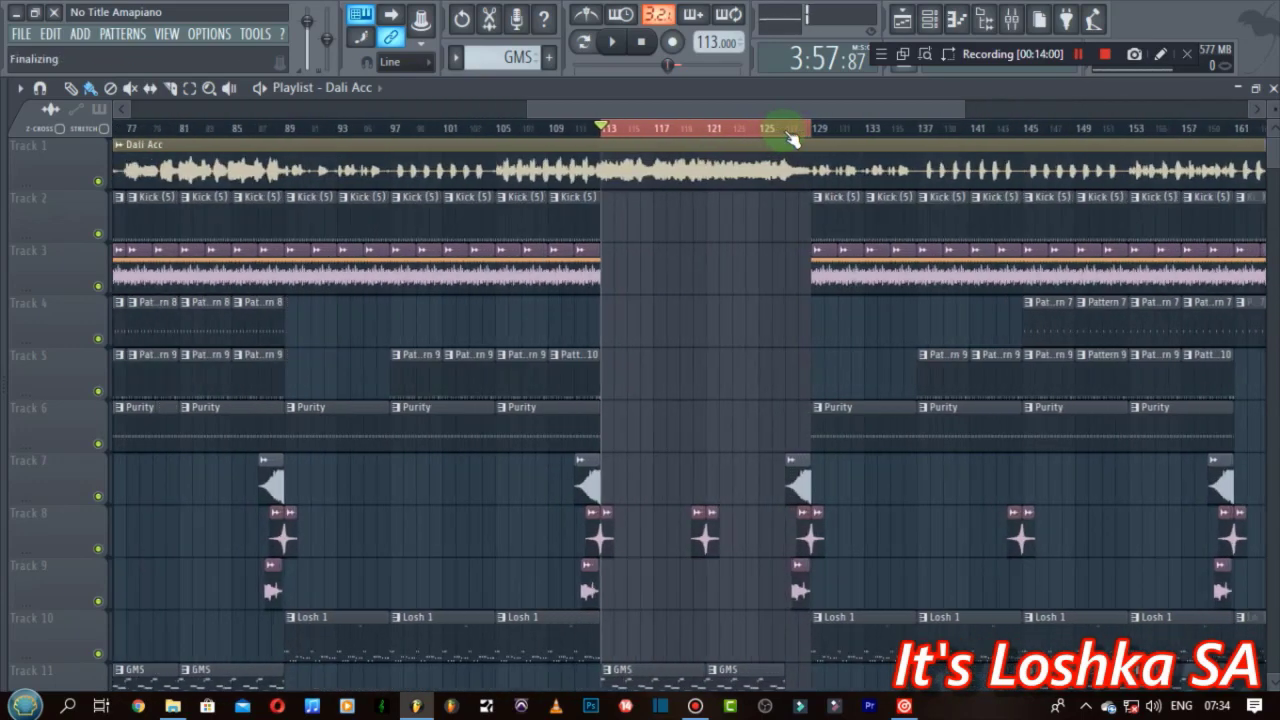
pyautogui.scroll(2, 790, 137)
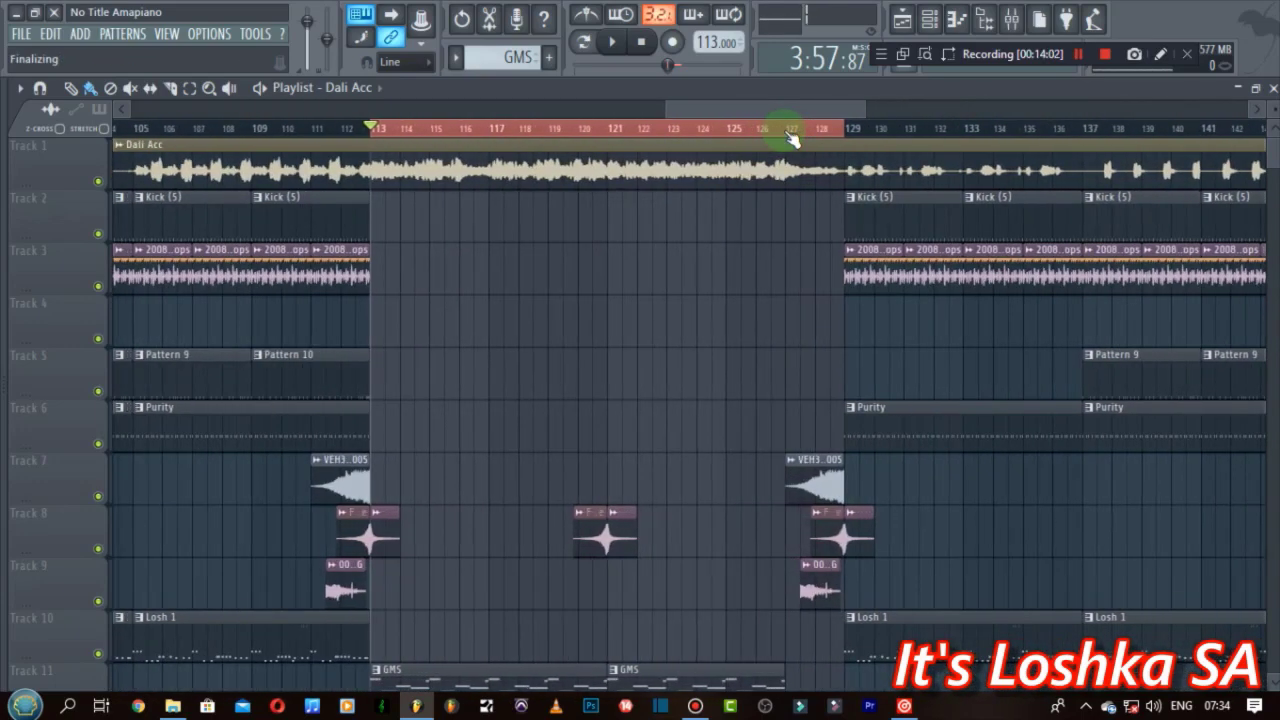
pyautogui.scroll(-6, 790, 137)
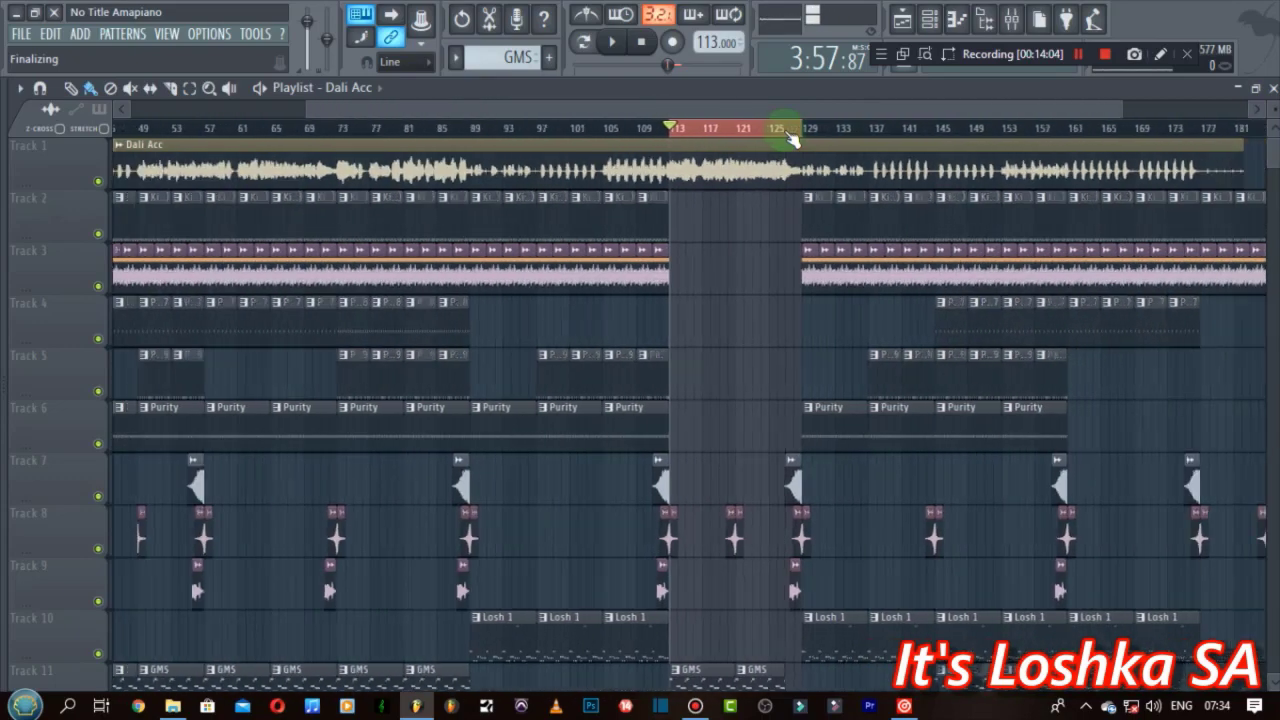